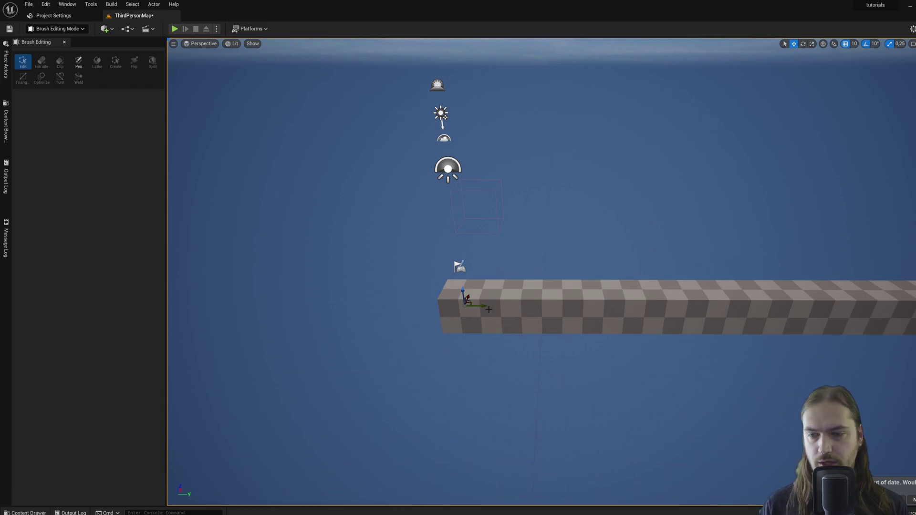
# - Create a new folder named BPS under Content in the Content Drawer and open it
pyautogui.hotkey('ctrl', 'space')
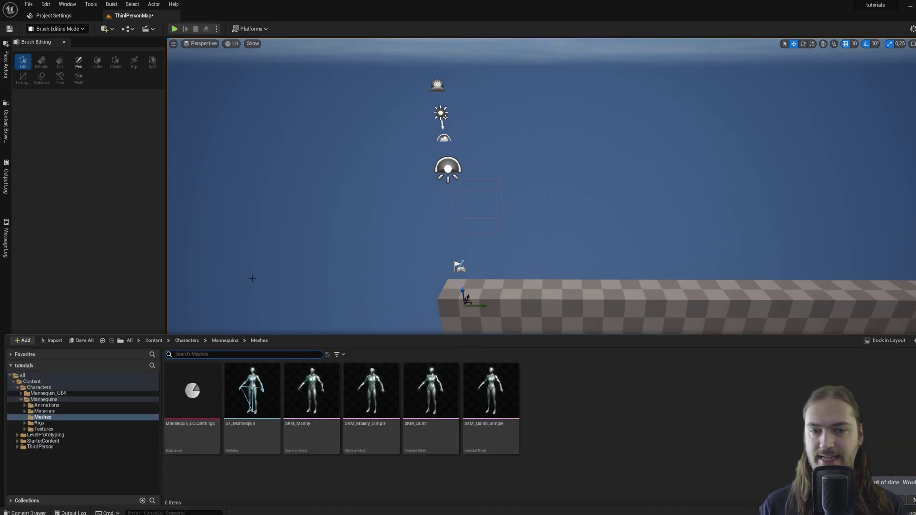
pyautogui.click(32, 381)
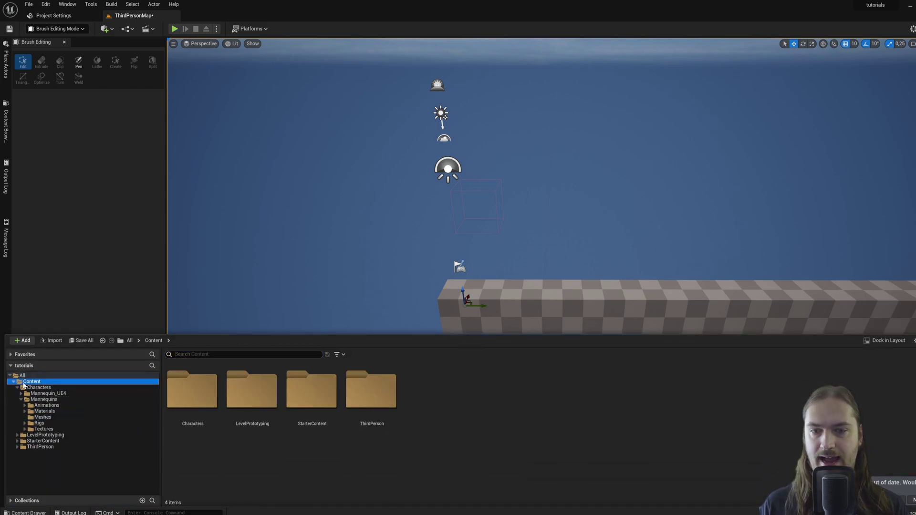
pyautogui.rightClick(498, 426)
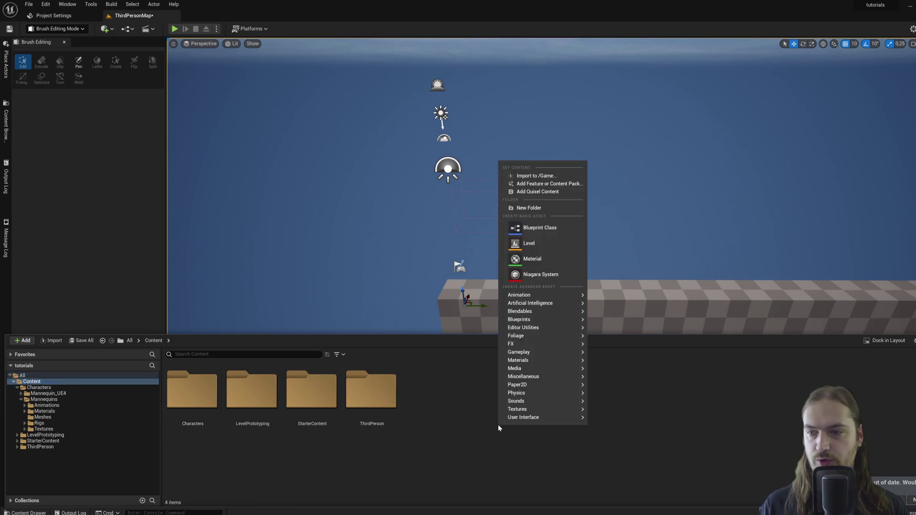
pyautogui.click(528, 208)
pyautogui.write('BPS')
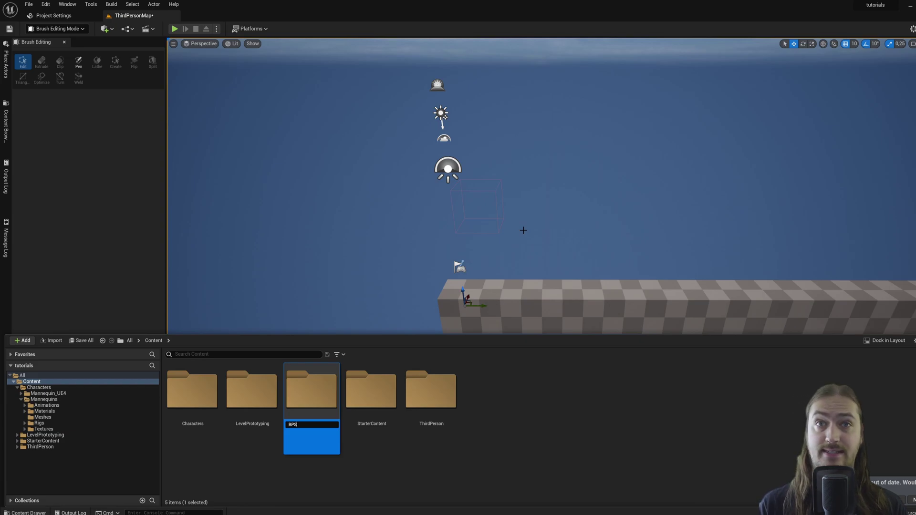
pyautogui.press('Return')
pyautogui.press('Return')
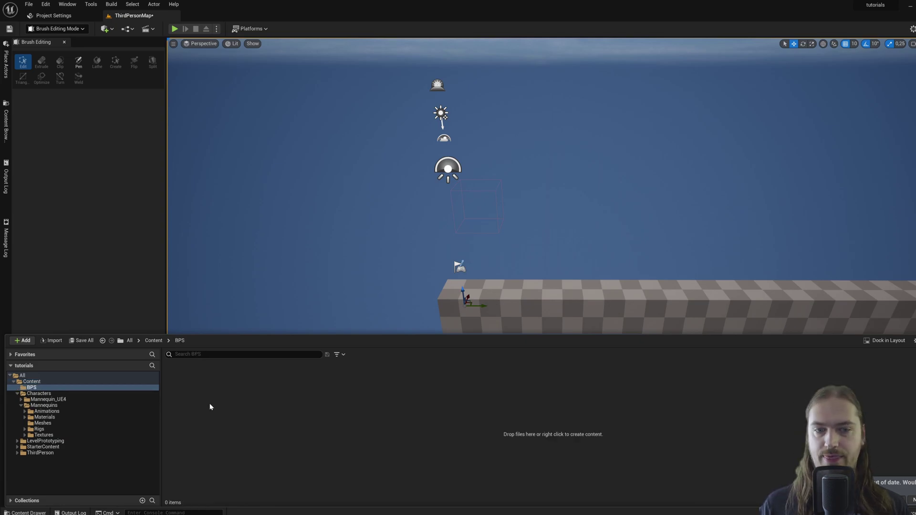
# - Start a new Blueprint Class in BPS and expand, then collapse, the All Classes list
pyautogui.rightClick(213, 404)
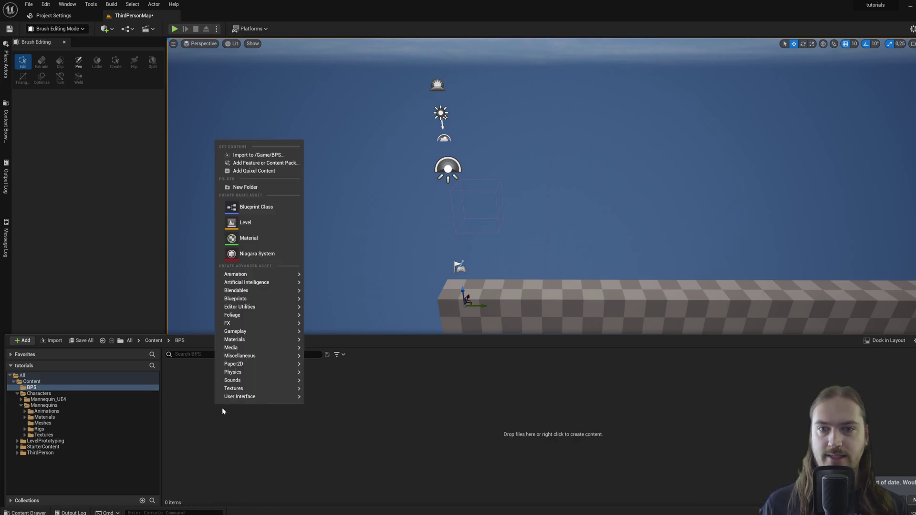
pyautogui.click(266, 211)
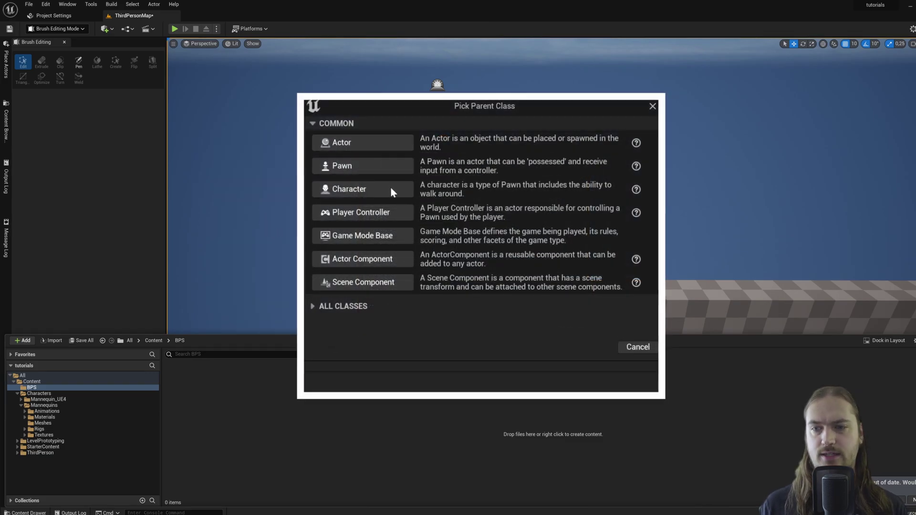
pyautogui.click(308, 306)
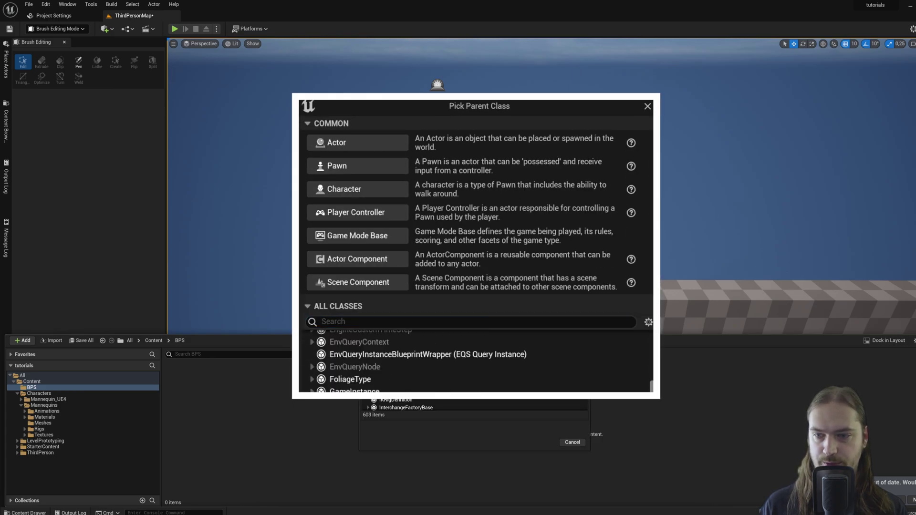
pyautogui.click(308, 306)
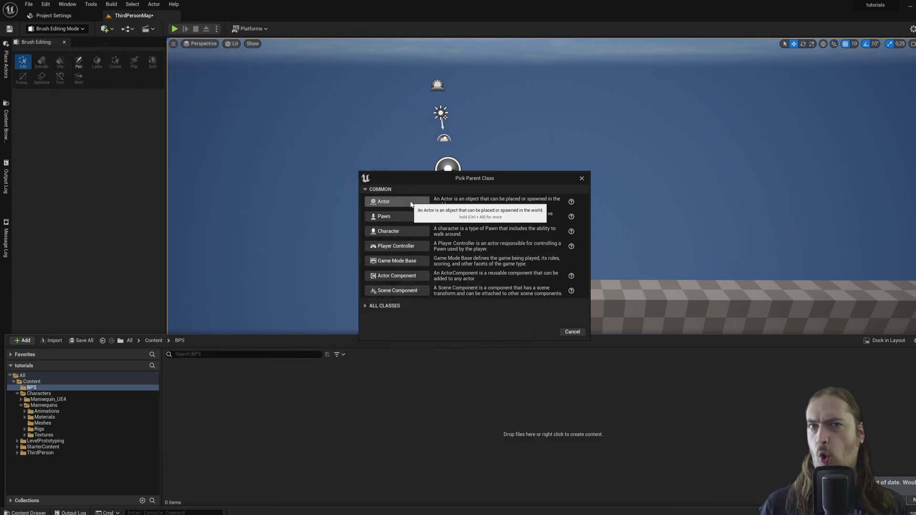
# - Create an Actor Blueprint named coin, open and dock its editor, and select DefaultSceneRoot
pyautogui.click(410, 204)
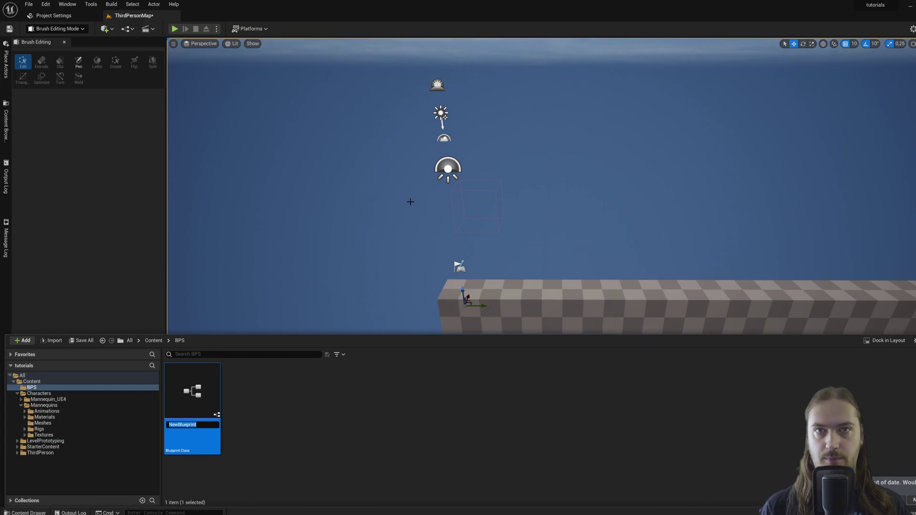
pyautogui.write('coin')
pyautogui.press('Return')
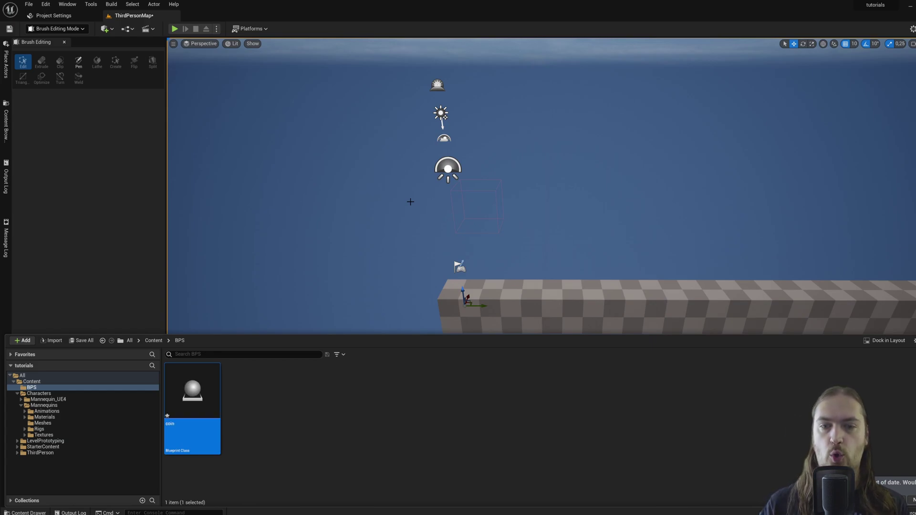
pyautogui.doubleClick(195, 392)
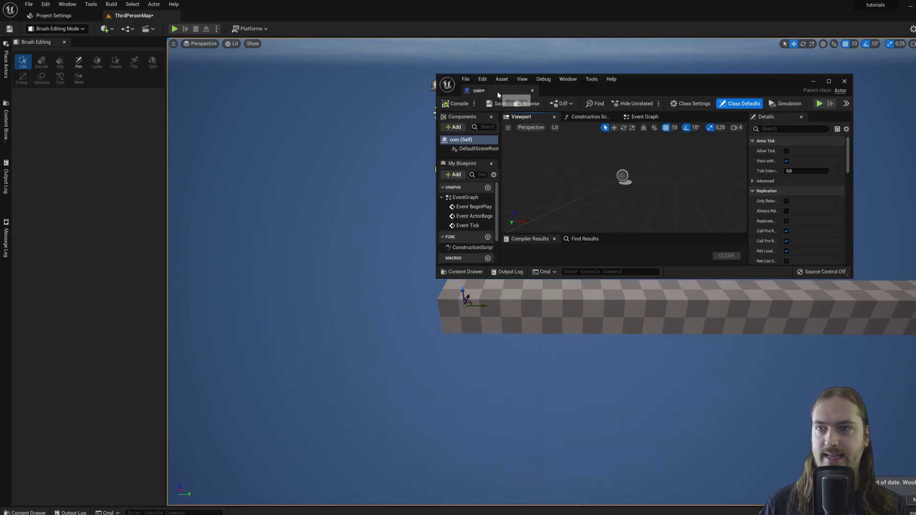
pyautogui.moveTo(498, 94); pyautogui.dragTo(196, 17)
pyautogui.click(42, 74)
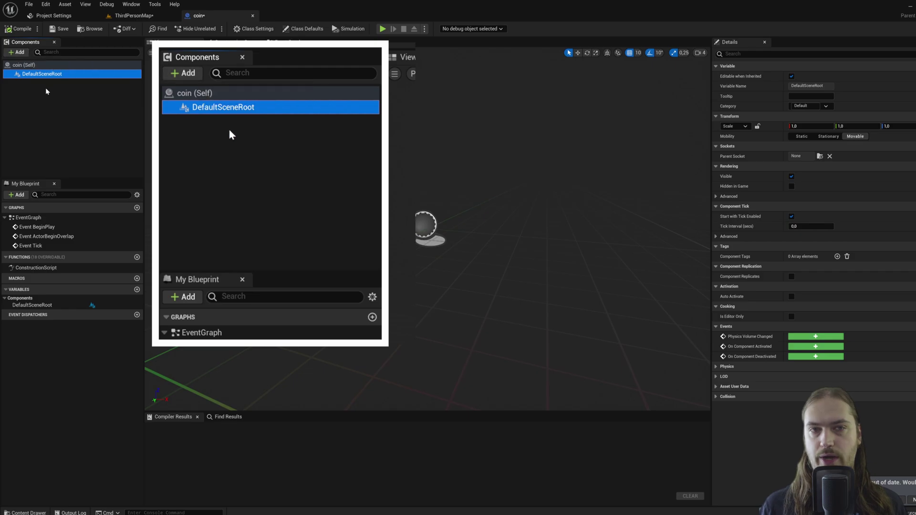
# - Add a Static Mesh component under DefaultSceneRoot and rename it coin
pyautogui.click(17, 52)
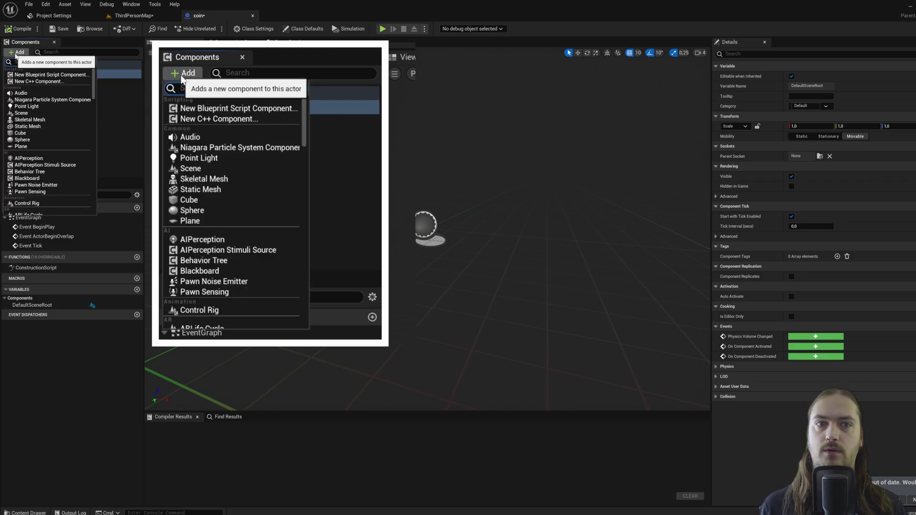
pyautogui.moveTo(94, 79)
pyautogui.mouseDown()
pyautogui.moveTo(87, 191)
pyautogui.moveTo(95, 68)
pyautogui.mouseUp()
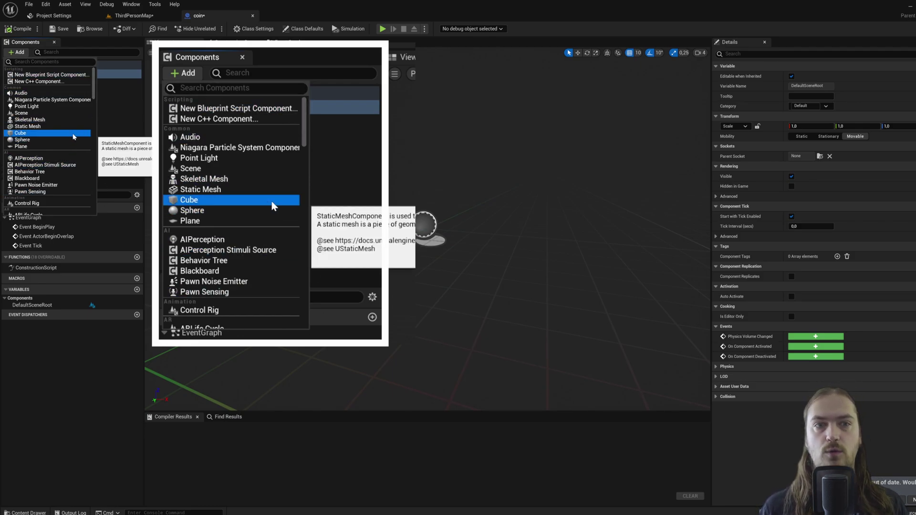
pyautogui.click(58, 64)
pyautogui.write('mesh')
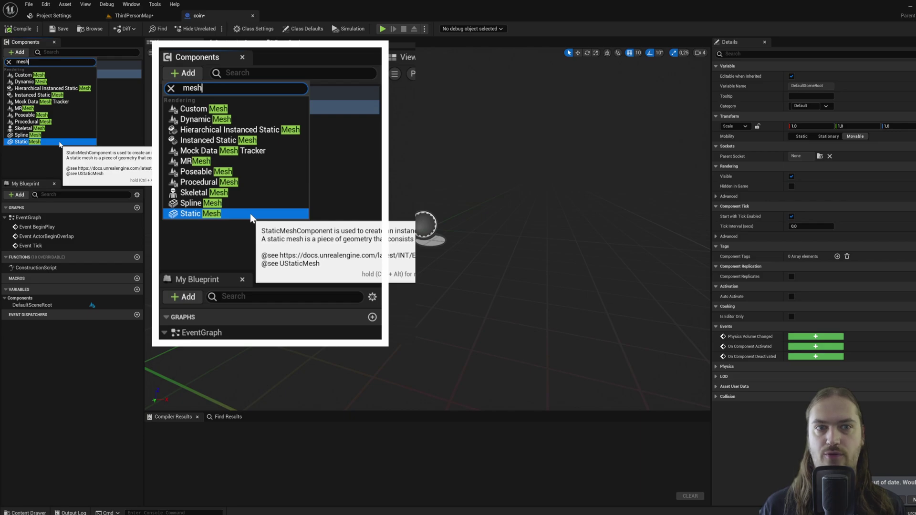
pyautogui.click(59, 142)
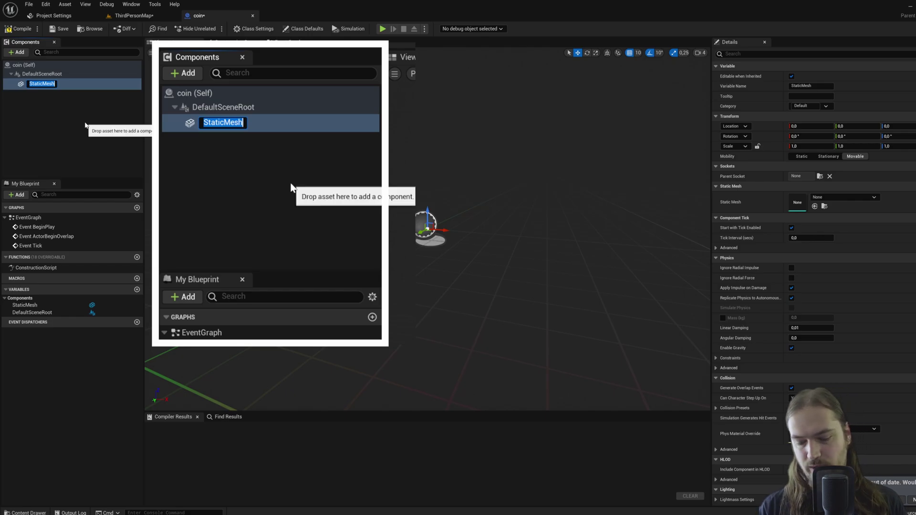
pyautogui.write('coin')
pyautogui.press('Return')
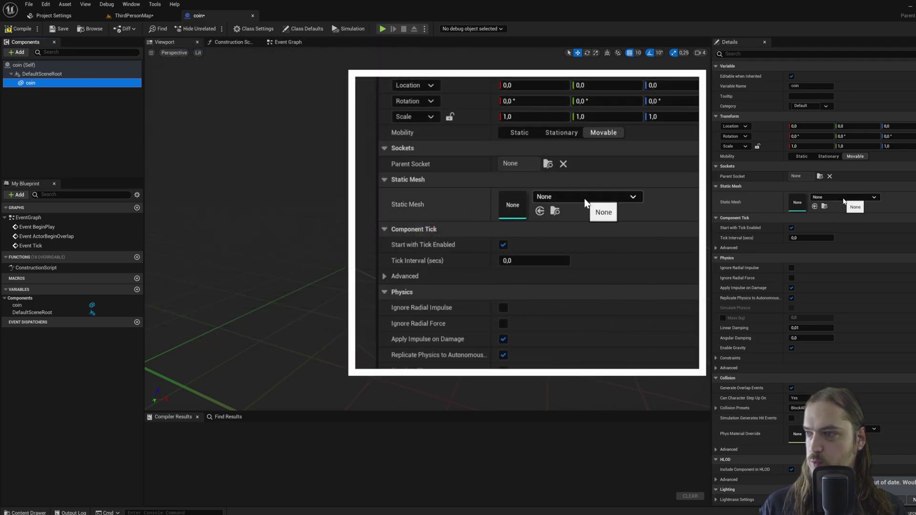
# - Assign the MaterialSphere static mesh to the coin component
pyautogui.click(843, 198)
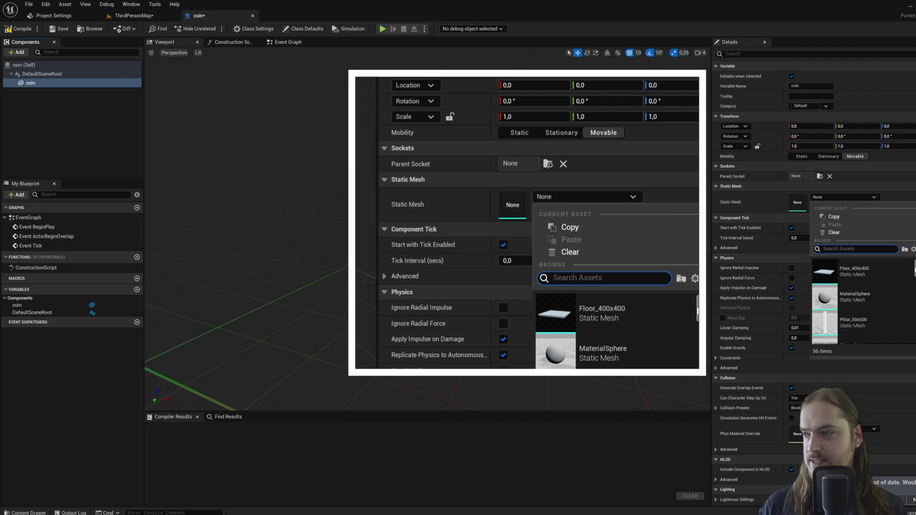
pyautogui.moveTo(914, 268)
pyautogui.mouseDown()
pyautogui.moveTo(915, 280)
pyautogui.moveTo(915, 267)
pyautogui.mouseUp()
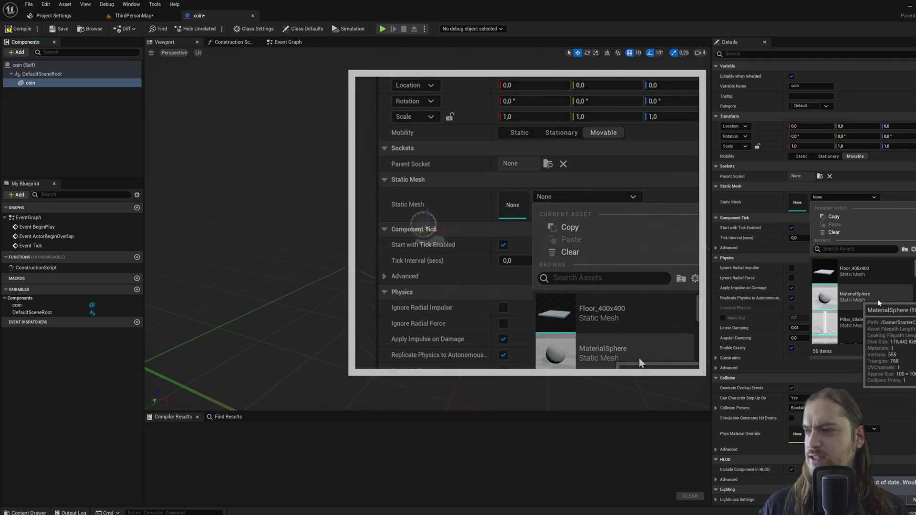
pyautogui.click(852, 296)
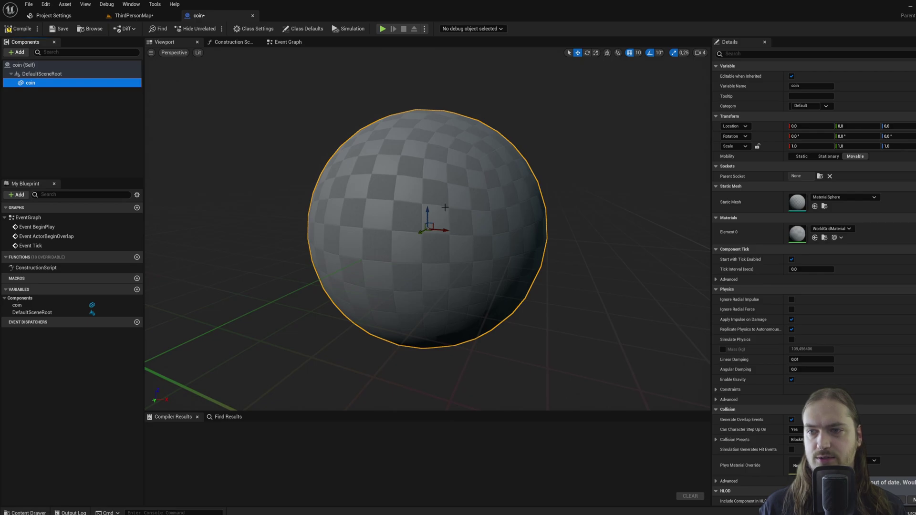
# - Scale the coin sphere uniformly to 0.37 on all axes, then bring back the Content Drawer
pyautogui.scroll(-8, 544, 206)
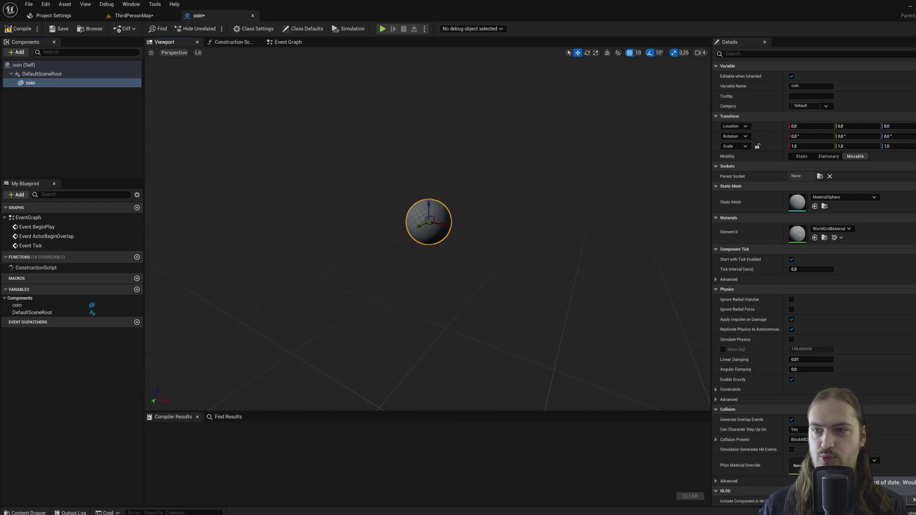
pyautogui.moveTo(544, 205); pyautogui.dragTo(591, 212, button='right')
pyautogui.press('f')
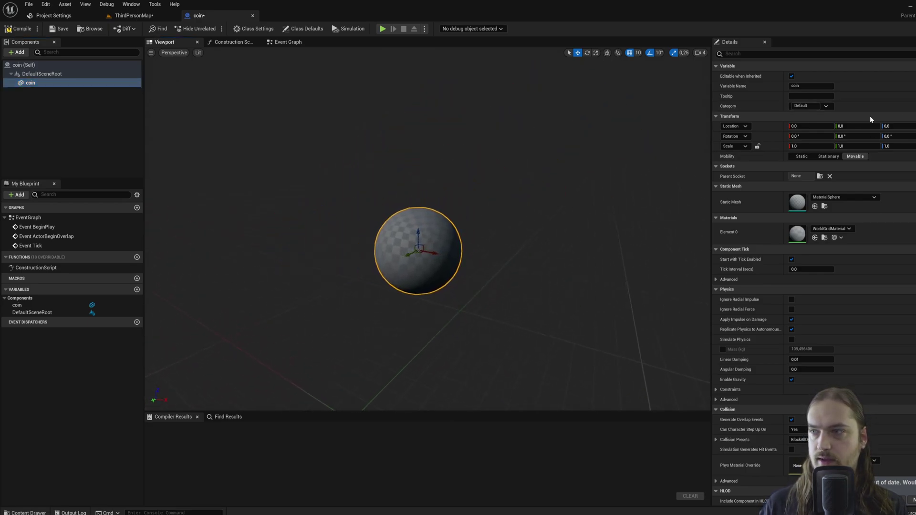
pyautogui.moveTo(803, 148); pyautogui.dragTo(822, 148)
pyautogui.hotkey('ctrl', 'z')
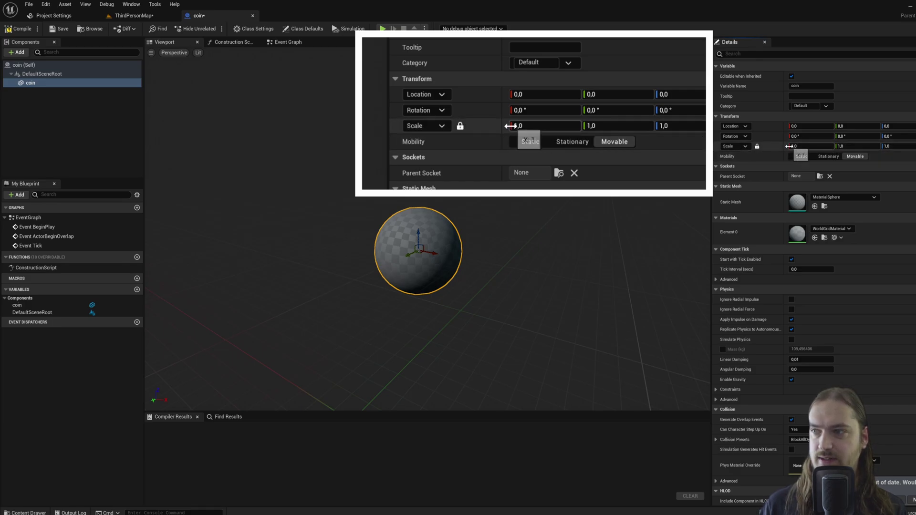
pyautogui.moveTo(790, 147); pyautogui.dragTo(759, 147)
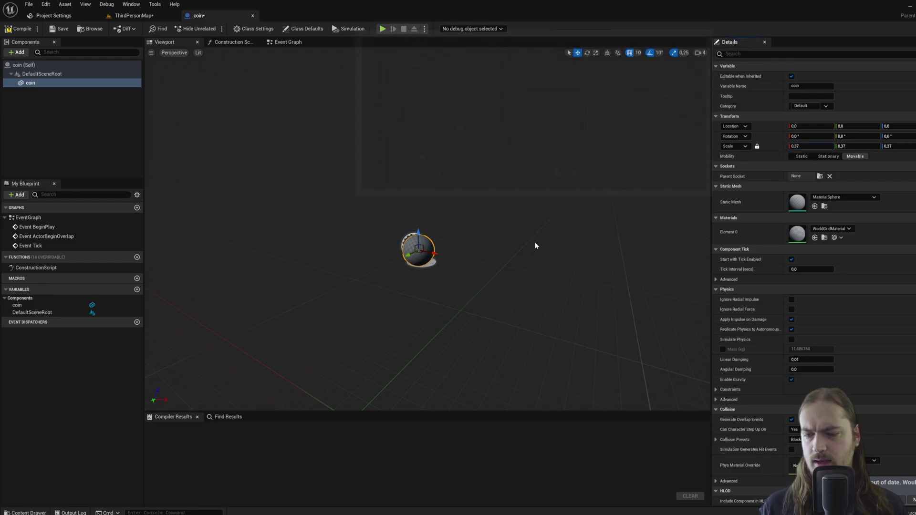
pyautogui.moveTo(535, 245); pyautogui.dragTo(536, 248, button='right')
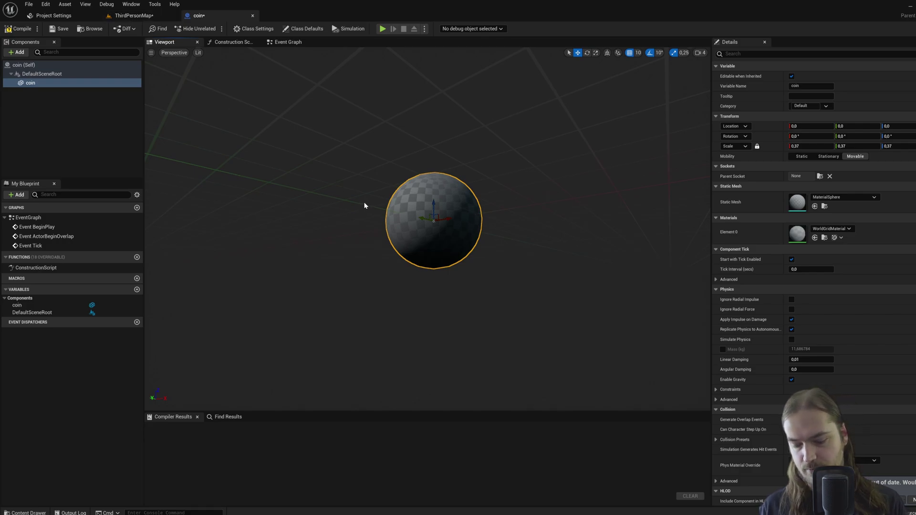
pyautogui.hotkey('ctrl', 'space')
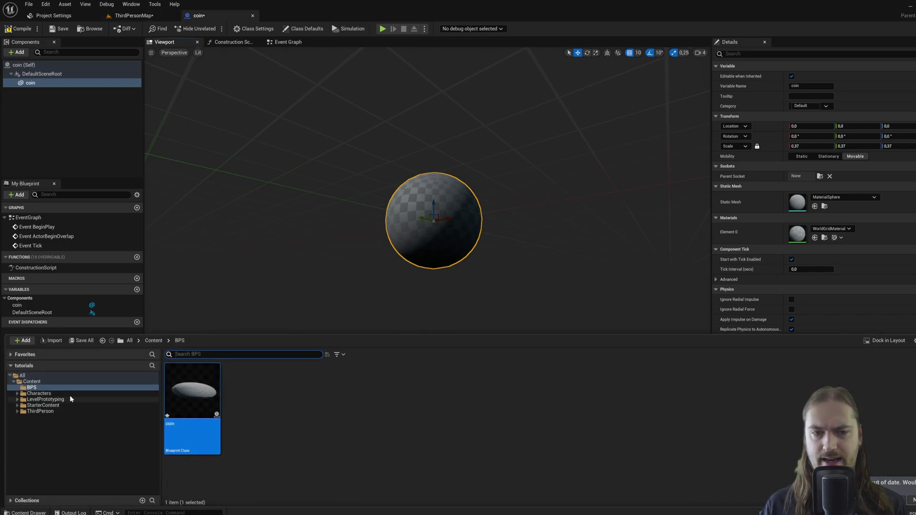
# - Create a materials folder under Content and open it
pyautogui.click(68, 382)
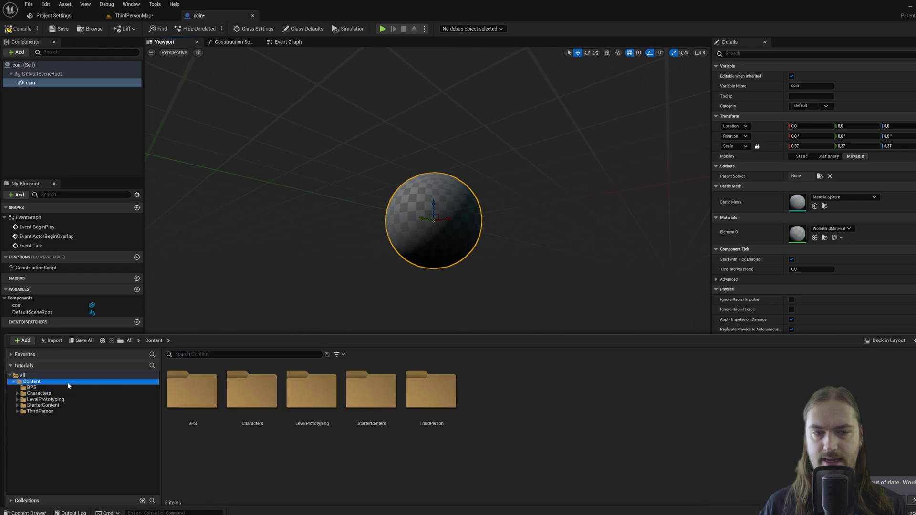
pyautogui.rightClick(572, 421)
pyautogui.click(603, 201)
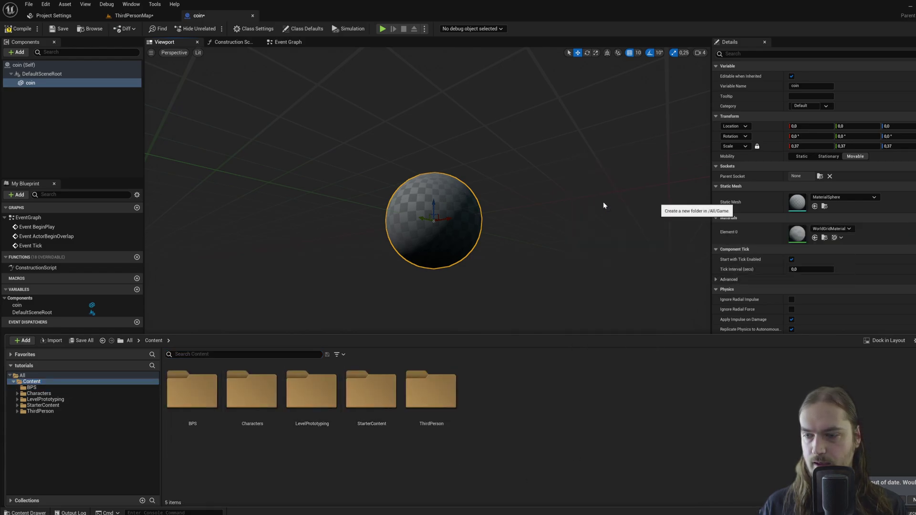
pyautogui.write('materials')
pyautogui.press('Return')
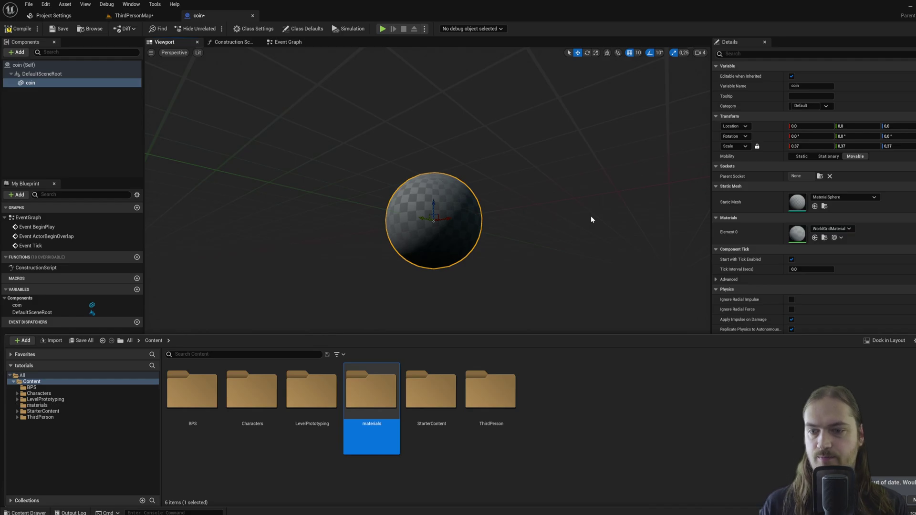
pyautogui.doubleClick(377, 404)
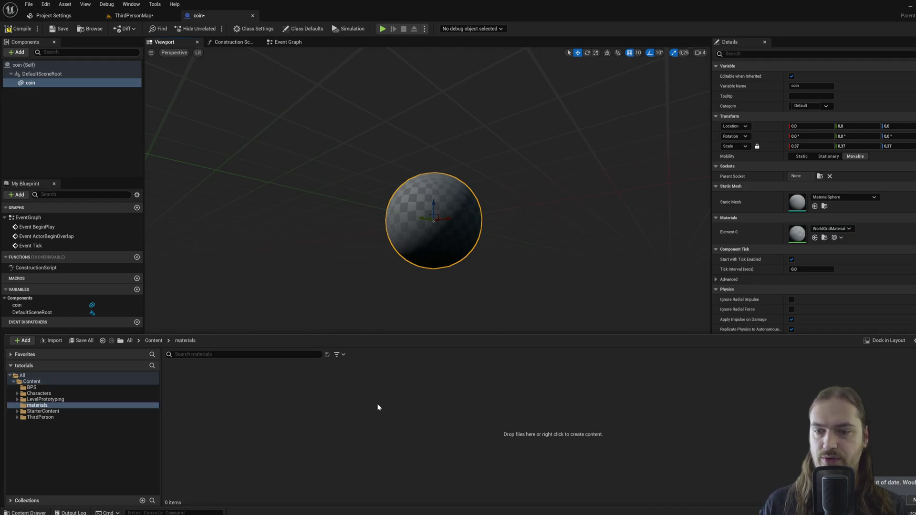
# - Create a new Material asset named coin inside the materials folder
pyautogui.rightClick(327, 413)
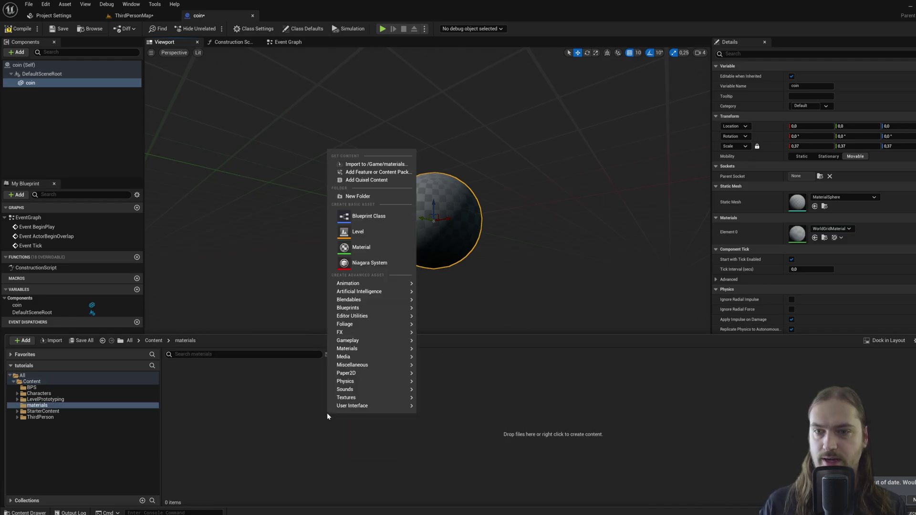
pyautogui.click(370, 247)
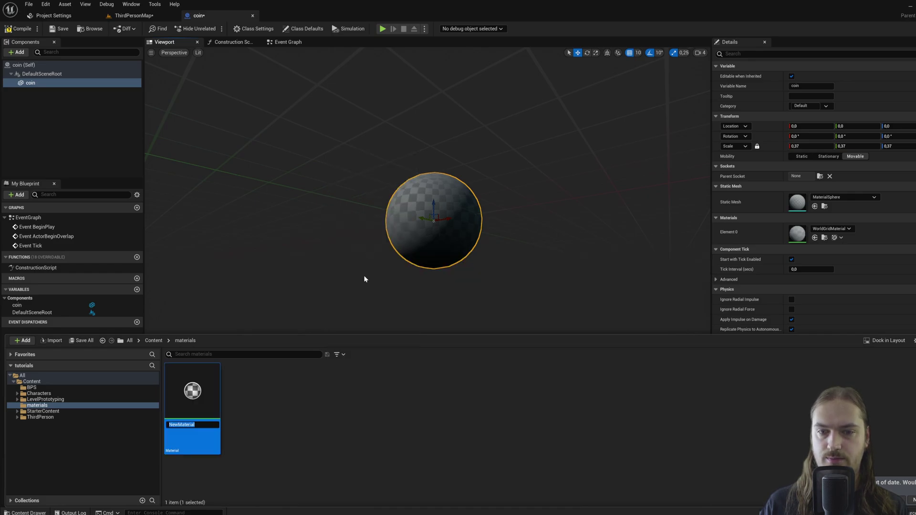
pyautogui.write('coin')
pyautogui.press('Return')
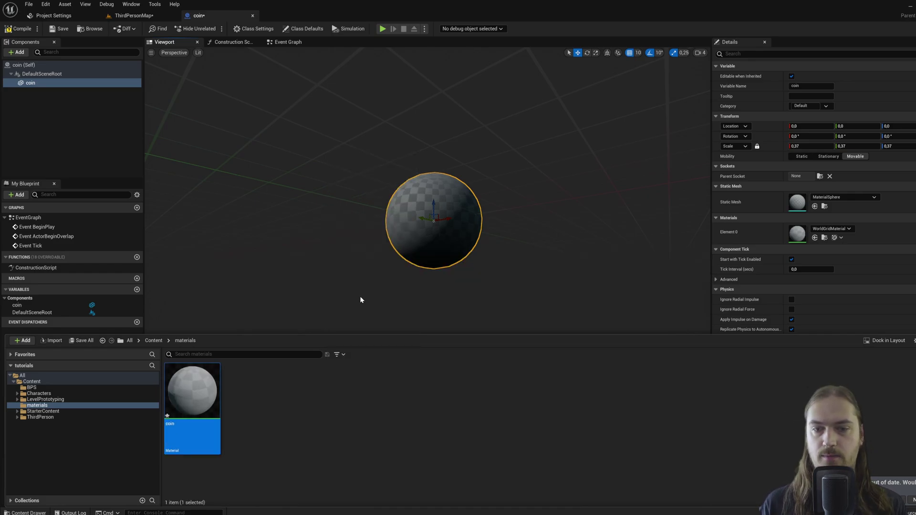
# - Open the coin material, add a Constant3Vector node near the output, and raise its R channel
pyautogui.doubleClick(193, 394)
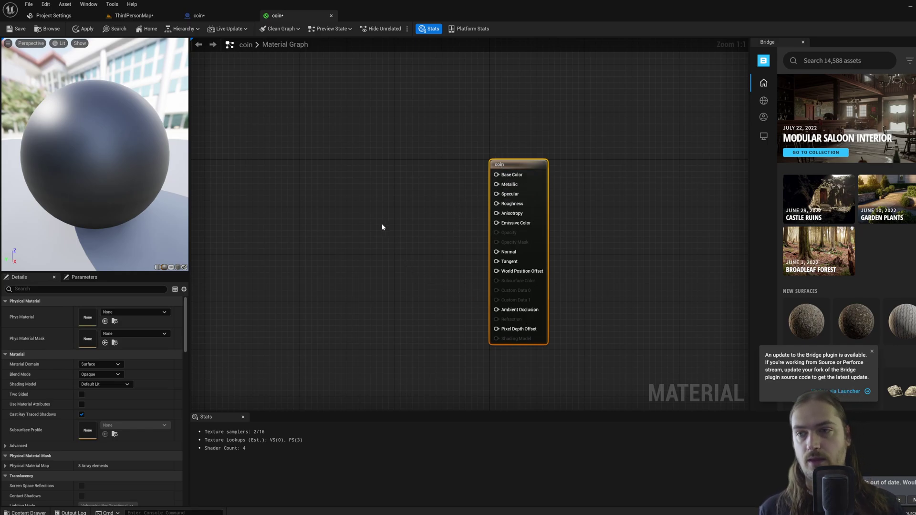
pyautogui.click(284, 194)
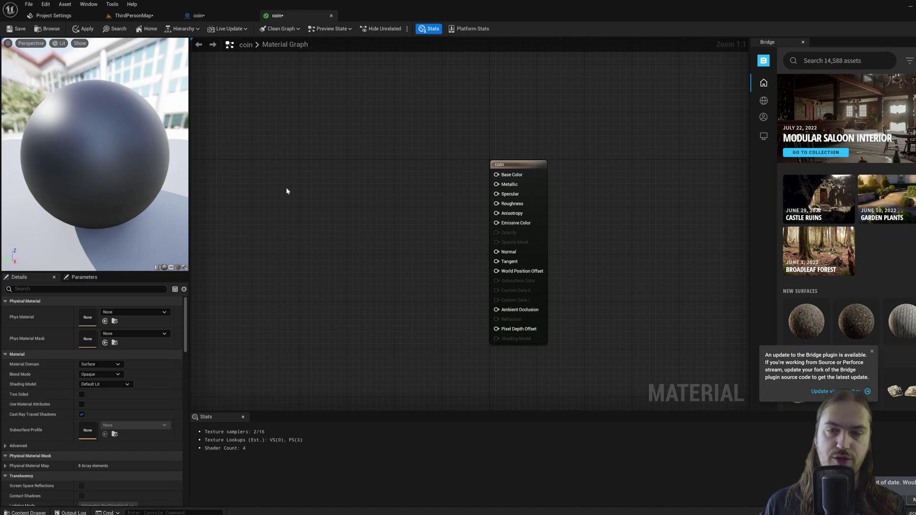
pyautogui.press('3')
pyautogui.click(285, 187)
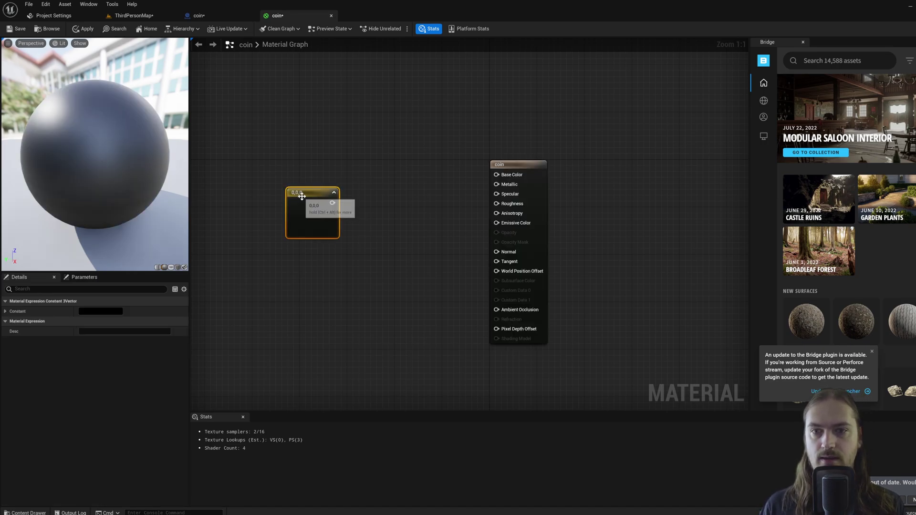
pyautogui.moveTo(314, 187); pyautogui.dragTo(385, 144)
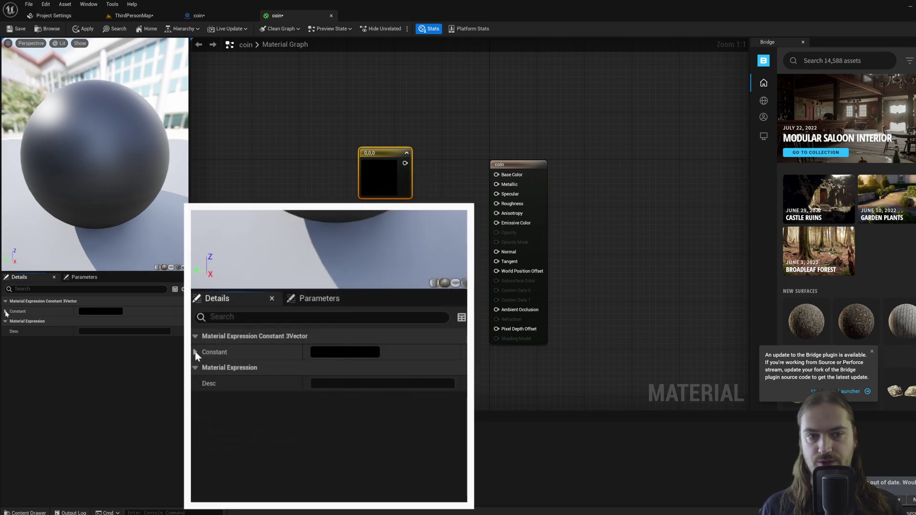
pyautogui.click(5, 311)
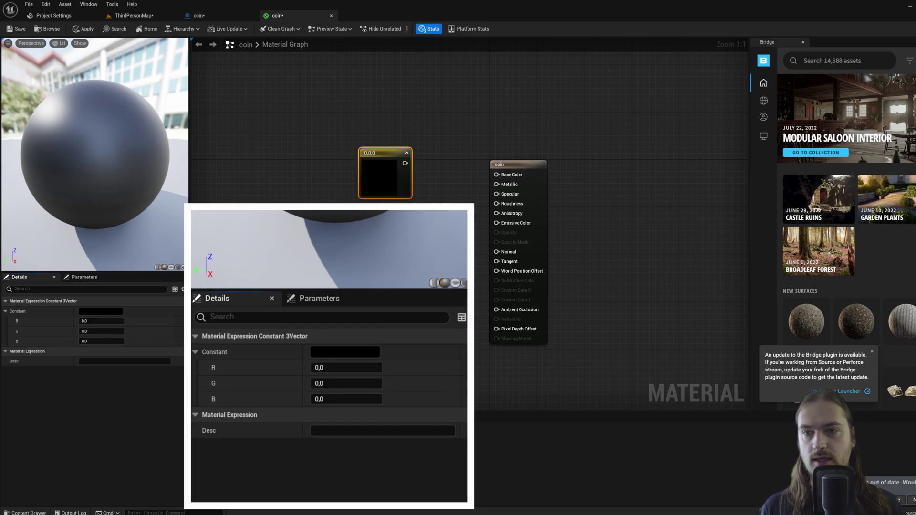
pyautogui.moveTo(82, 321); pyautogui.dragTo(114, 321)
# - Set R back to 0, preview green, then reset G to 0
pyautogui.click(99, 322)
pyautogui.write('0')
pyautogui.press('Return')
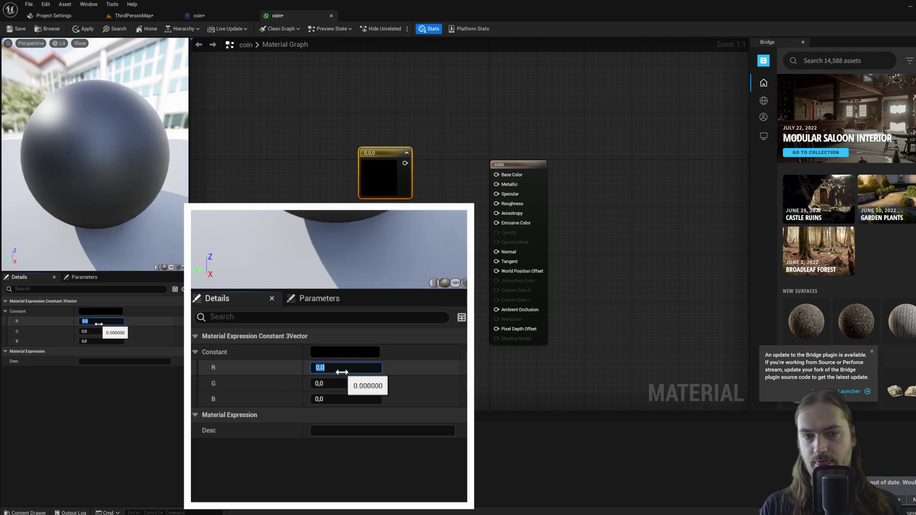
pyautogui.moveTo(94, 331); pyautogui.dragTo(114, 331)
pyautogui.click(99, 331)
pyautogui.write('0')
pyautogui.press('Return')
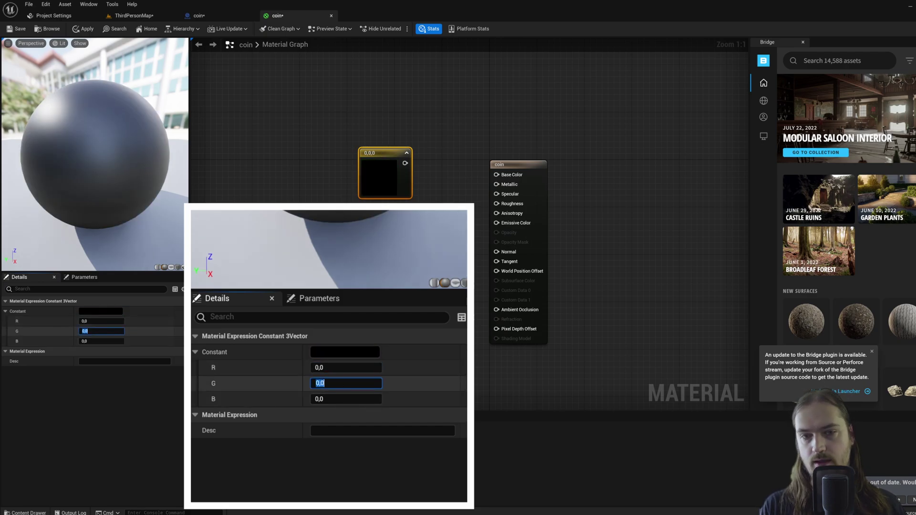
# - Preview blue, then return B, G and R to 0 so the constant is black
pyautogui.moveTo(101, 341)
pyautogui.mouseDown()
pyautogui.moveTo(123, 341)
pyautogui.moveTo(97, 341)
pyautogui.mouseUp()
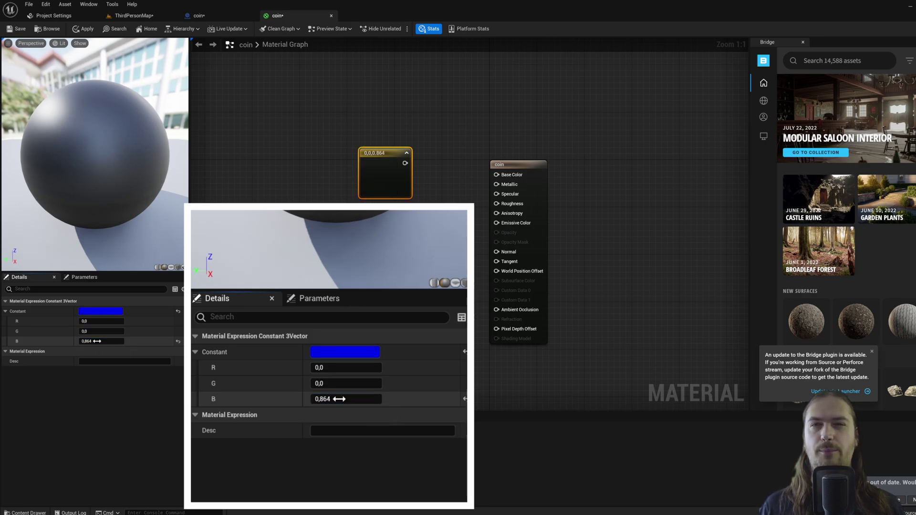
pyautogui.click(97, 341)
pyautogui.write('0')
pyautogui.press('Return')
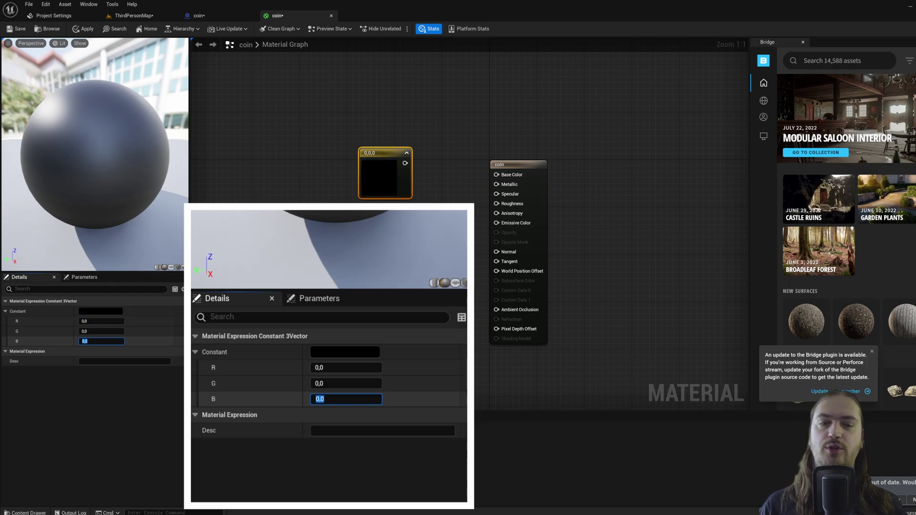
pyautogui.moveTo(101, 332)
pyautogui.mouseDown()
pyautogui.moveTo(119, 331)
pyautogui.moveTo(111, 322)
pyautogui.mouseUp()
pyautogui.click(101, 331)
pyautogui.write('0')
pyautogui.click(101, 321)
pyautogui.write('0')
pyautogui.press('Return')
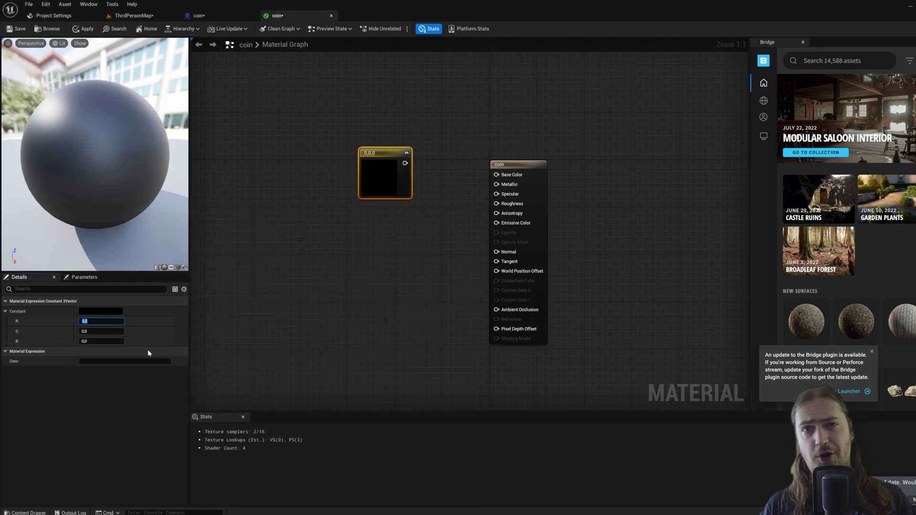
# - Make the Constant3Vector bright yellow (0.918, 0.853, 0.040) using the Color Picker
pyautogui.doubleClick(379, 175)
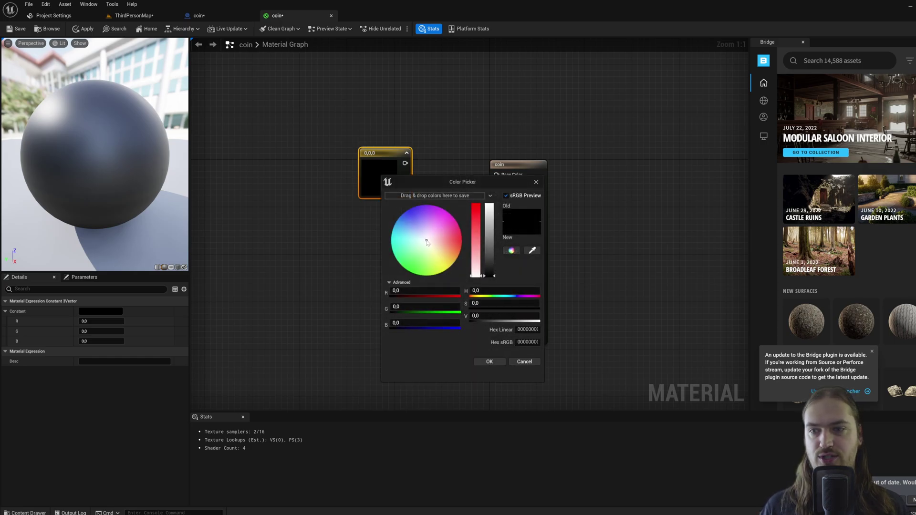
pyautogui.moveTo(427, 241); pyautogui.dragTo(438, 256)
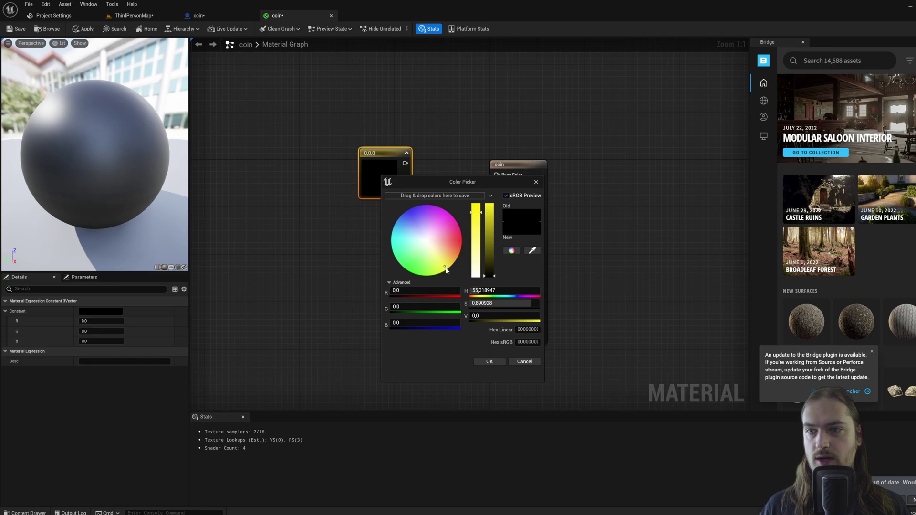
pyautogui.moveTo(495, 279); pyautogui.dragTo(496, 211)
pyautogui.click(490, 361)
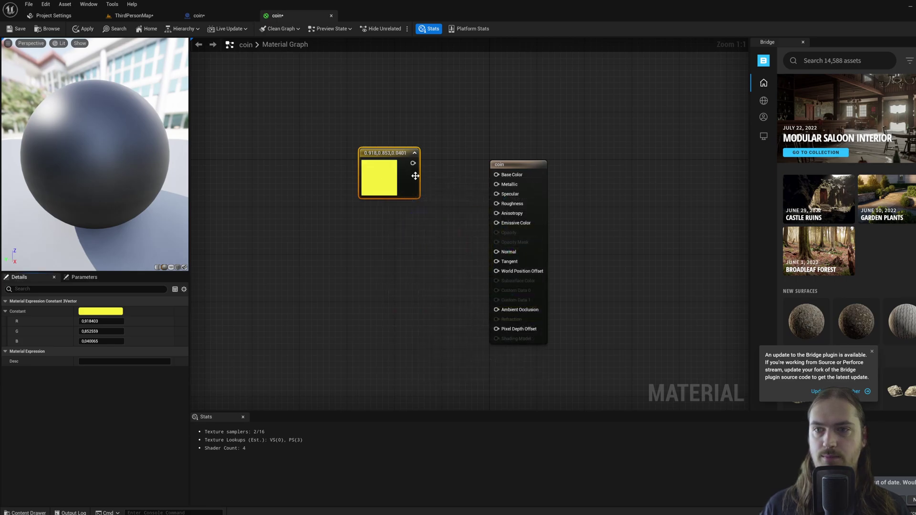
# - Wire the yellow constant into the coin node's Base Color and orbit the now-yellow preview sphere
pyautogui.moveTo(438, 175); pyautogui.dragTo(498, 175)
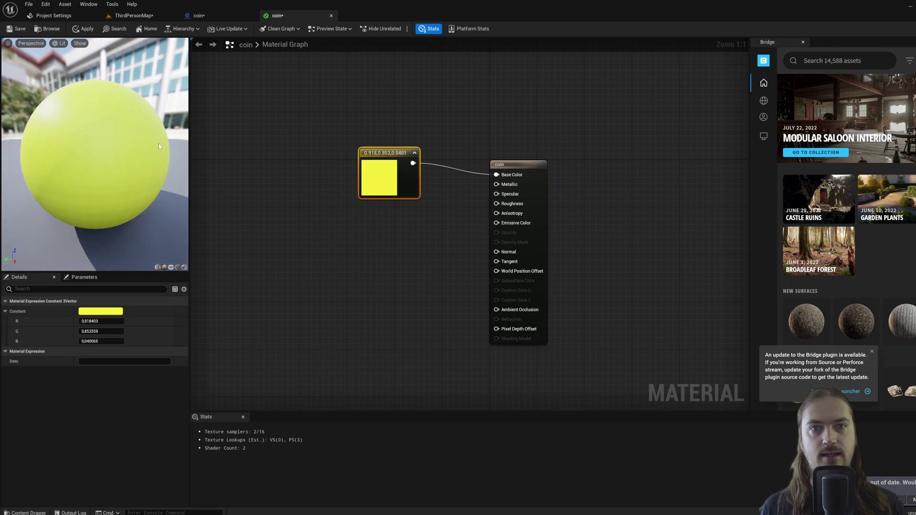
pyautogui.moveTo(120, 138); pyautogui.dragTo(121, 158, button='right')
pyautogui.moveTo(121, 158); pyautogui.dragTo(72, 157)
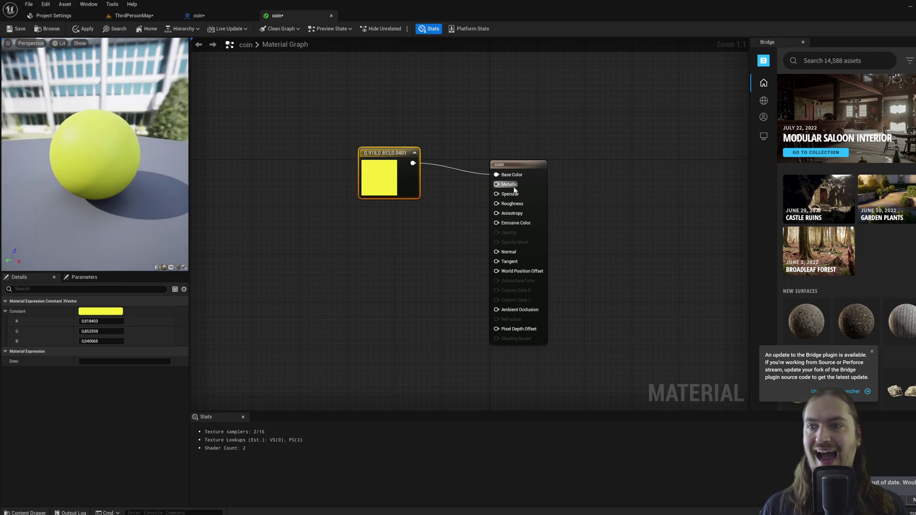
# - Tidy the graph by nudging the coin result node and the yellow constant node into place
pyautogui.moveTo(499, 165); pyautogui.dragTo(498, 171)
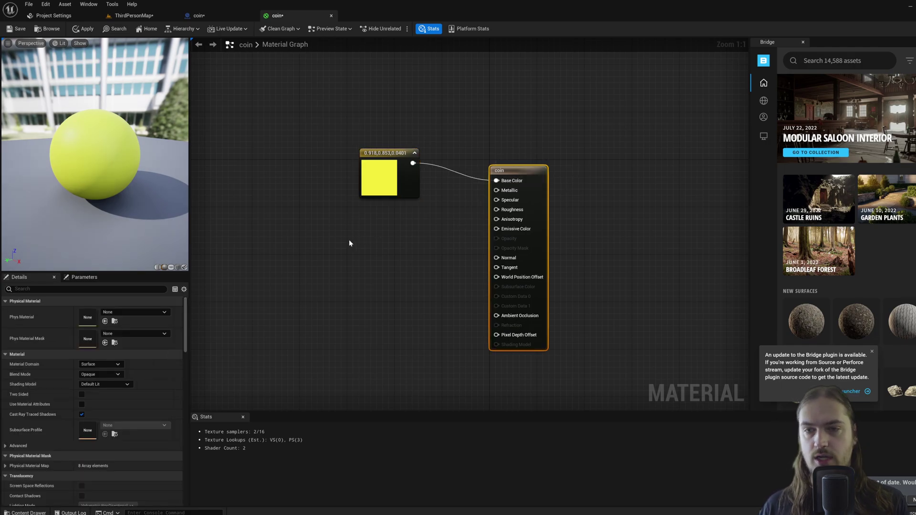
pyautogui.click(386, 262)
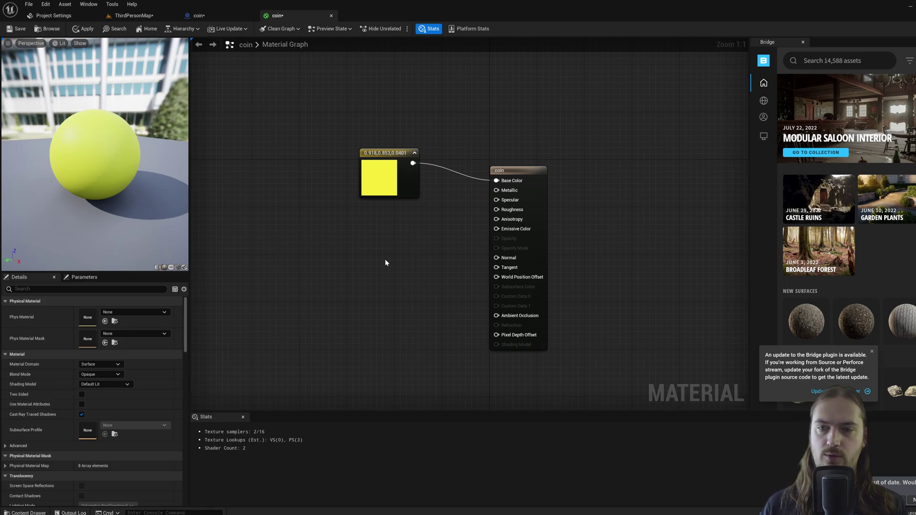
pyautogui.moveTo(382, 177); pyautogui.dragTo(376, 183)
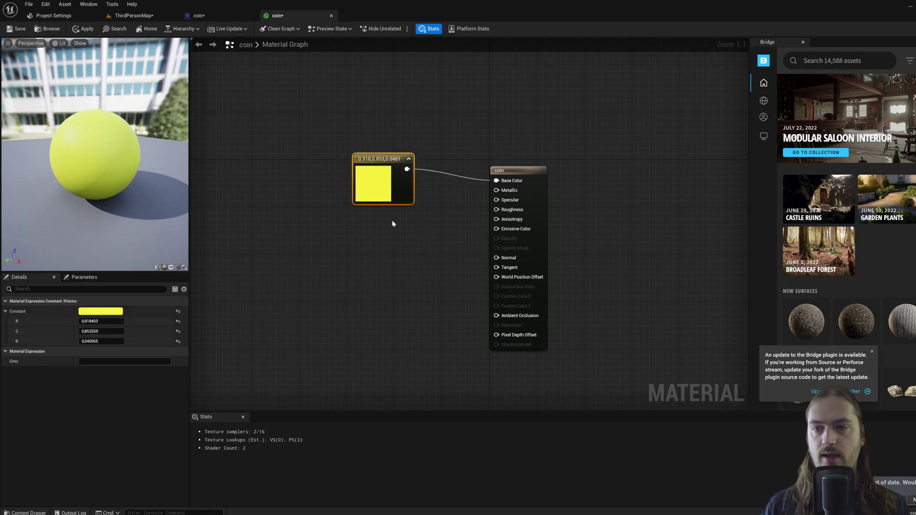
pyautogui.click(404, 253)
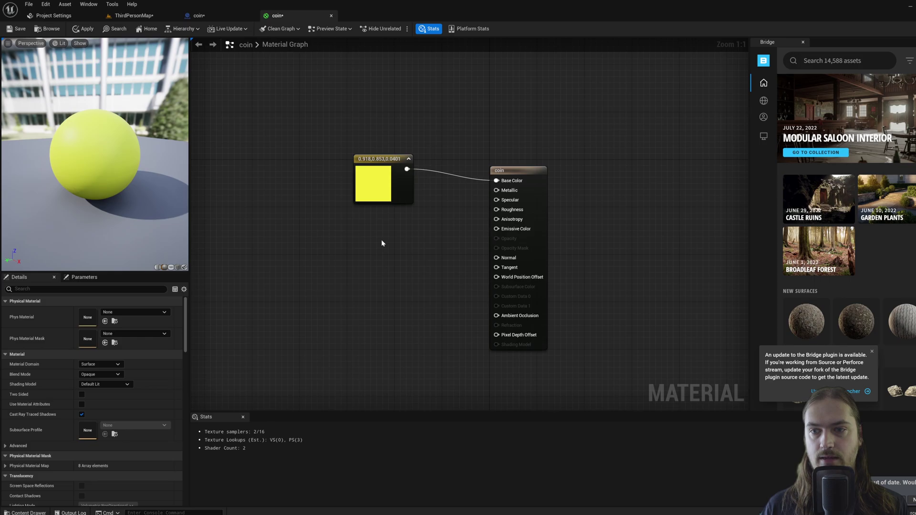
# - Add a Constant of 1 beside the colour node and wire it into the coin's Metallic input
pyautogui.click(381, 244)
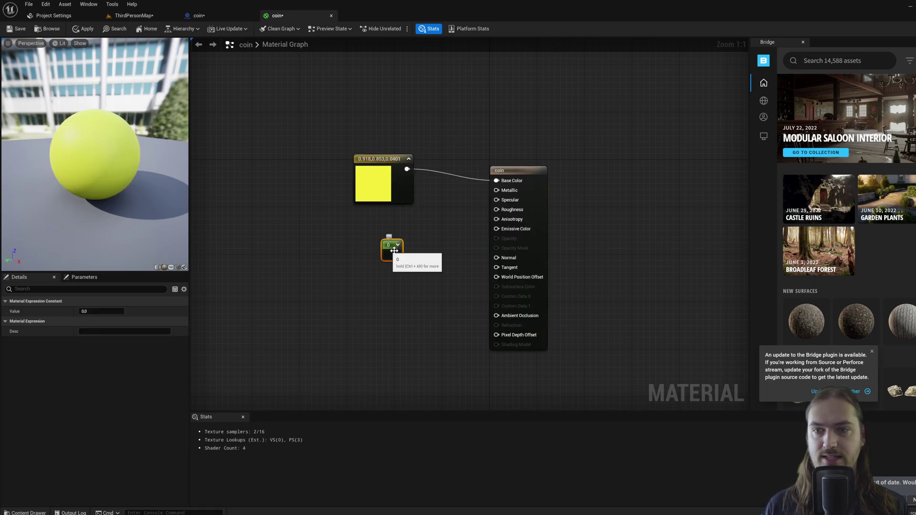
pyautogui.moveTo(395, 250); pyautogui.dragTo(390, 230)
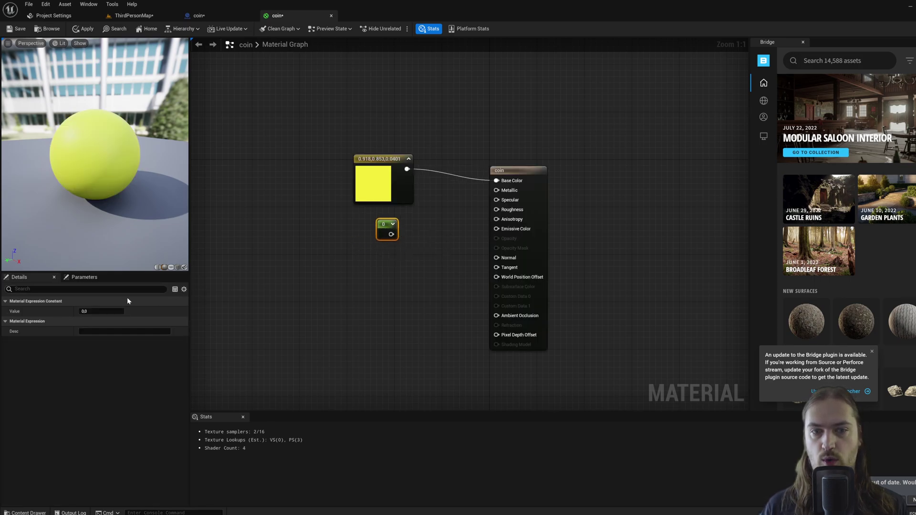
pyautogui.click(109, 311)
pyautogui.write('1')
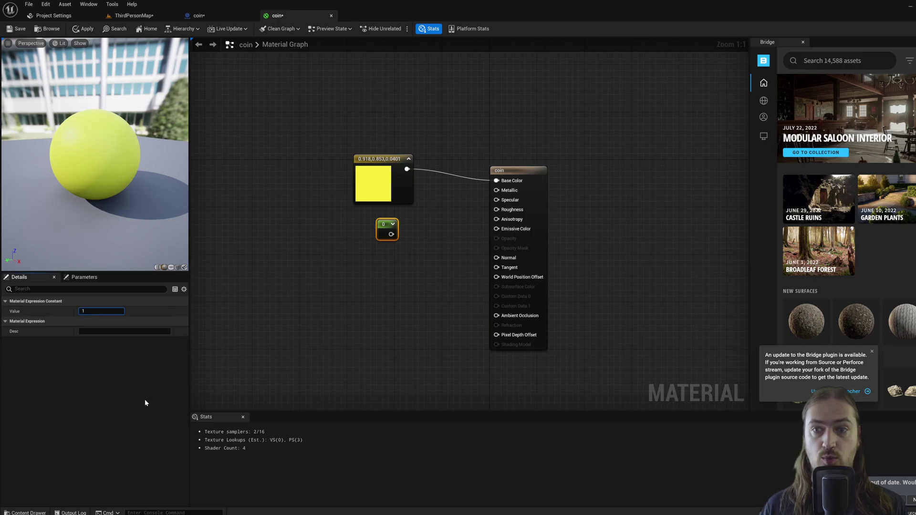
pyautogui.moveTo(391, 234); pyautogui.dragTo(504, 191)
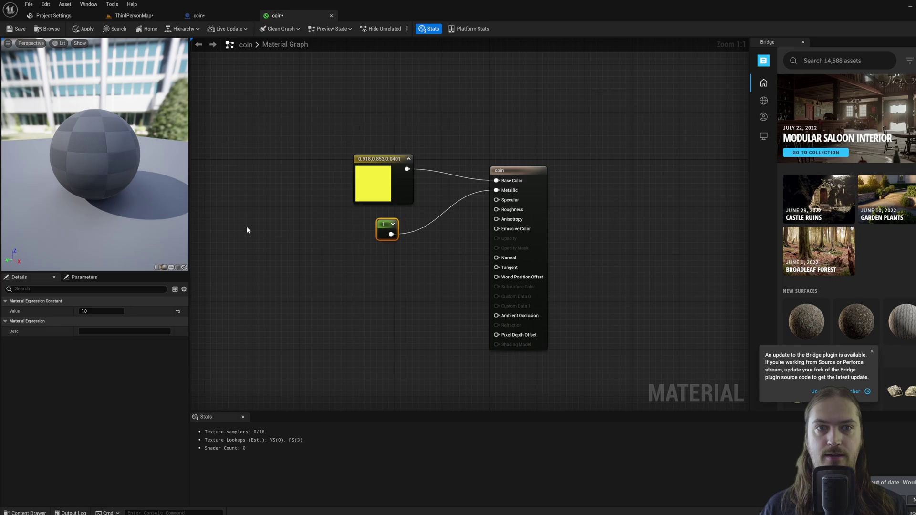
pyautogui.moveTo(138, 176); pyautogui.dragTo(19, 180)
pyautogui.moveTo(384, 225); pyautogui.dragTo(367, 213)
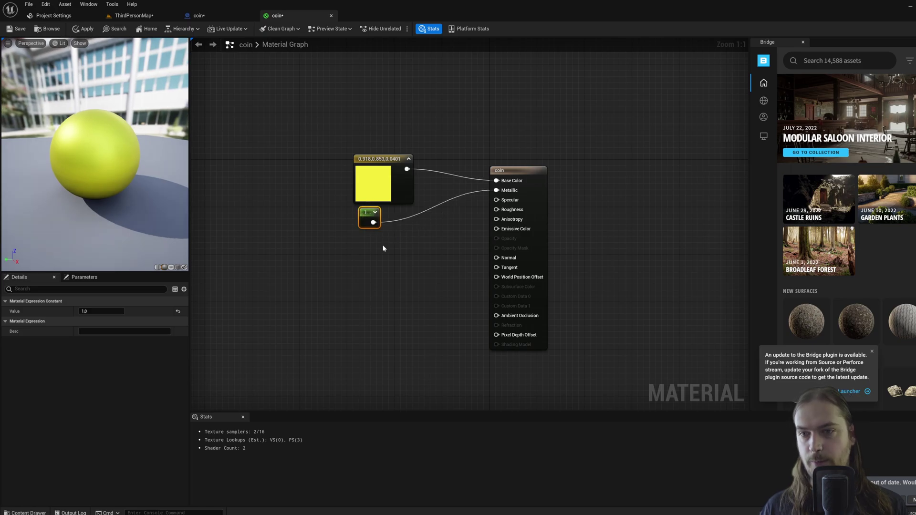
# - Duplicate the constant, wire the copy into Roughness, and try a roughness of 0
pyautogui.hotkey('ctrl', 'd')
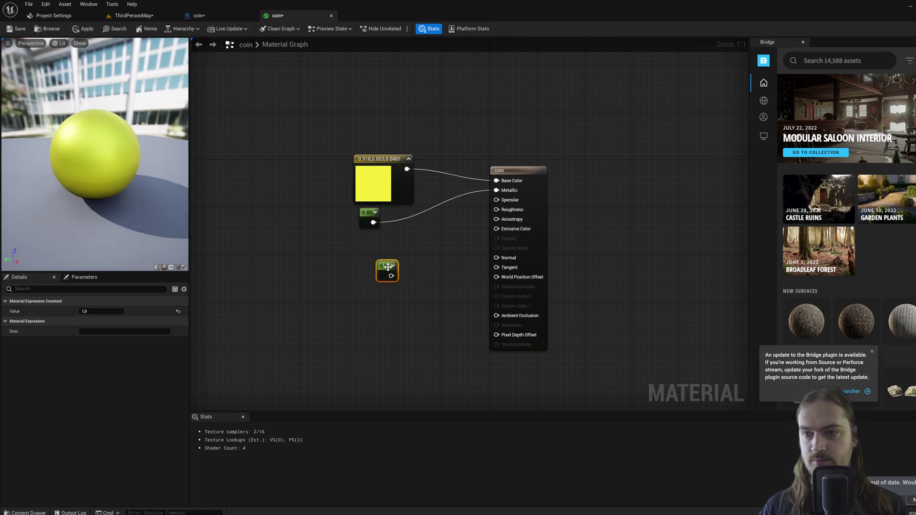
pyautogui.moveTo(384, 267); pyautogui.dragTo(497, 209)
pyautogui.moveTo(146, 176); pyautogui.dragTo(91, 177)
pyautogui.click(104, 312)
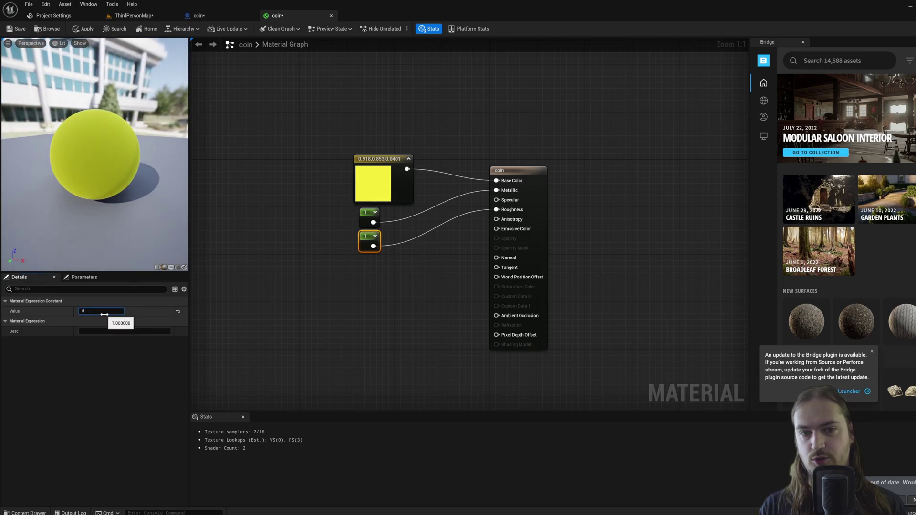
pyautogui.press('Return')
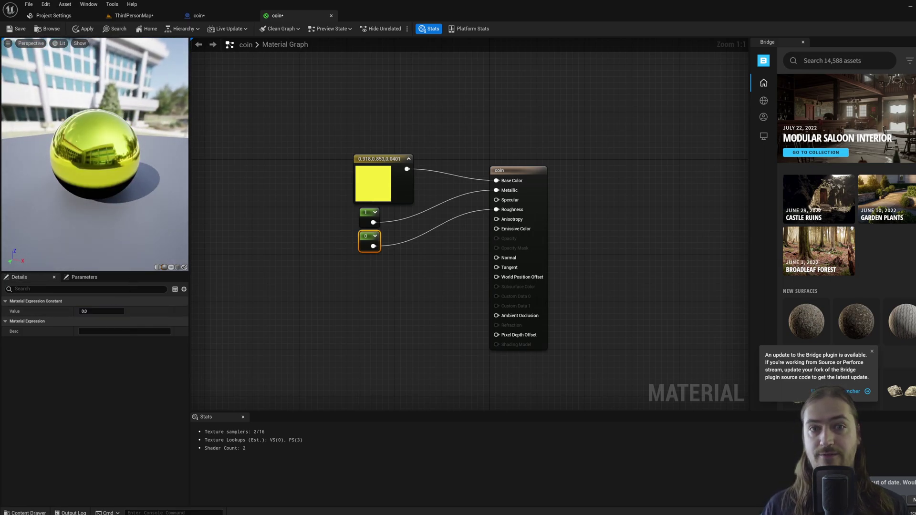
pyautogui.moveTo(151, 165)
pyautogui.mouseDown()
pyautogui.moveTo(131, 166)
pyautogui.moveTo(151, 165)
pyautogui.mouseUp()
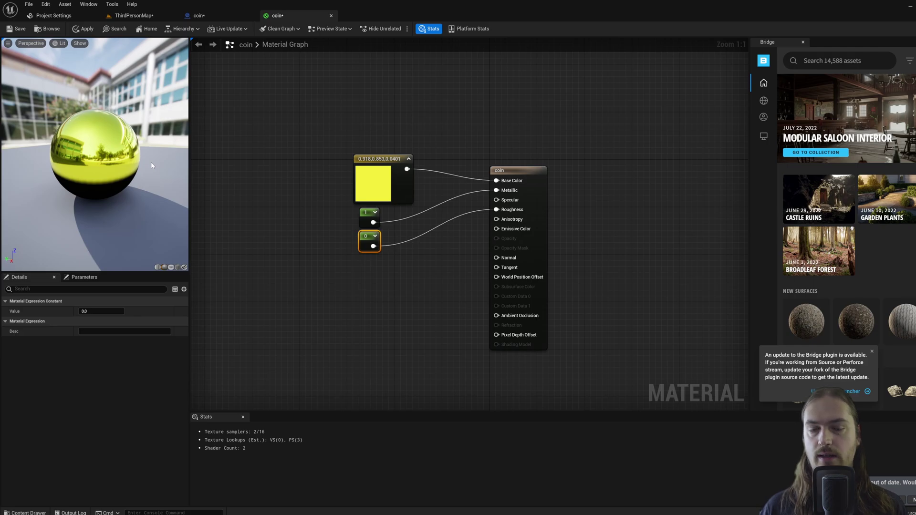
# - Try roughness values of 0.5 and then 0.2, orbiting the preview to judge each finish
pyautogui.click(100, 311)
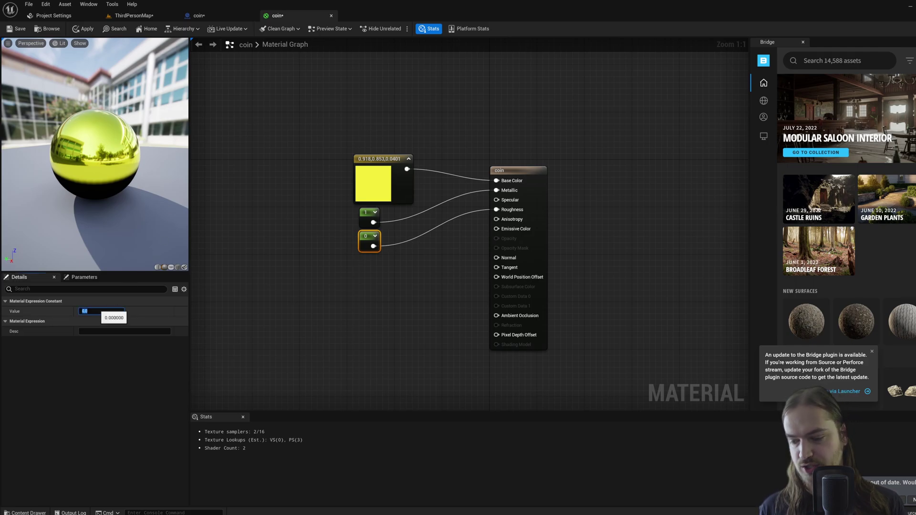
pyautogui.write('.5')
pyautogui.press('Return')
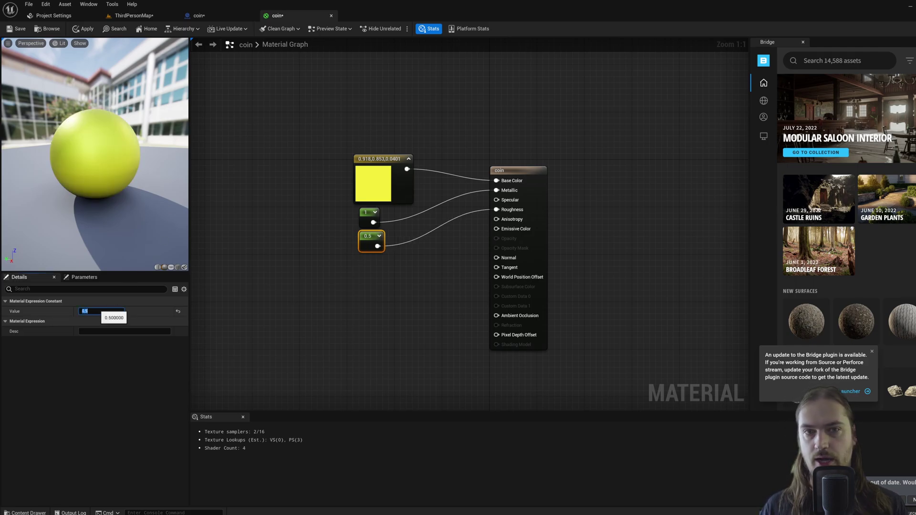
pyautogui.moveTo(119, 162); pyautogui.dragTo(103, 163)
pyautogui.click(101, 311)
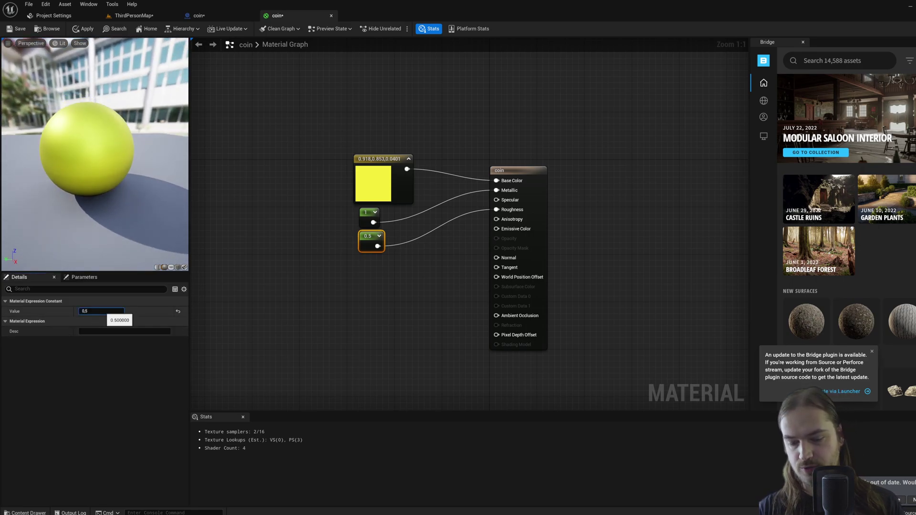
pyautogui.write('.2')
pyautogui.press('Return')
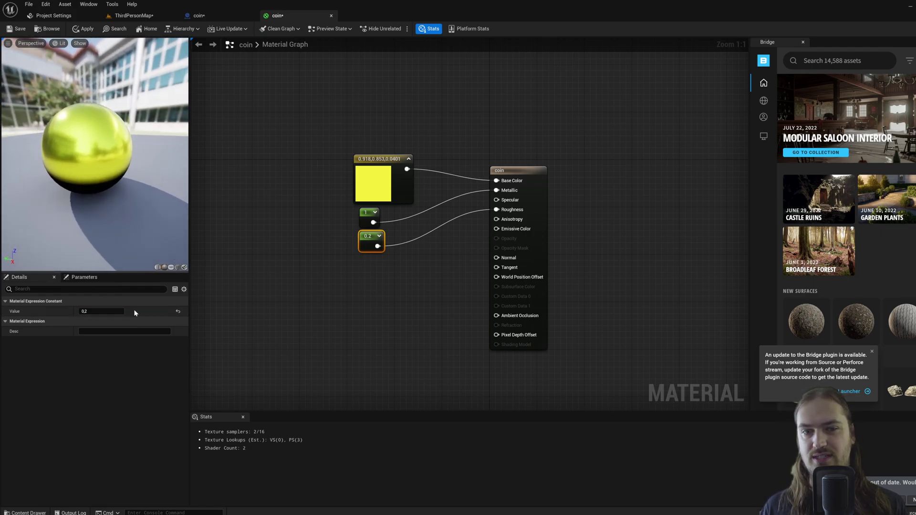
# - Settle on a roughness of 0.3 and apply the changes to the coin material
pyautogui.click(102, 311)
pyautogui.click(88, 311)
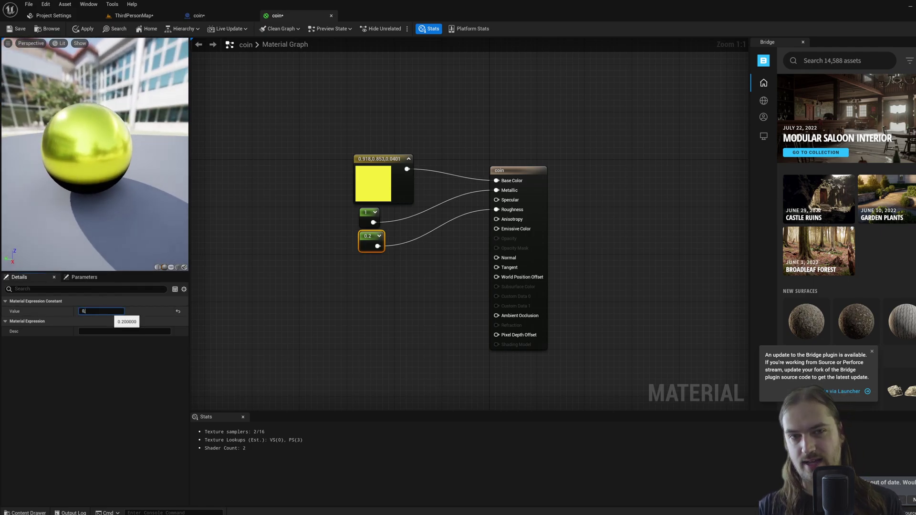
pyautogui.write('.3')
pyautogui.press('Return')
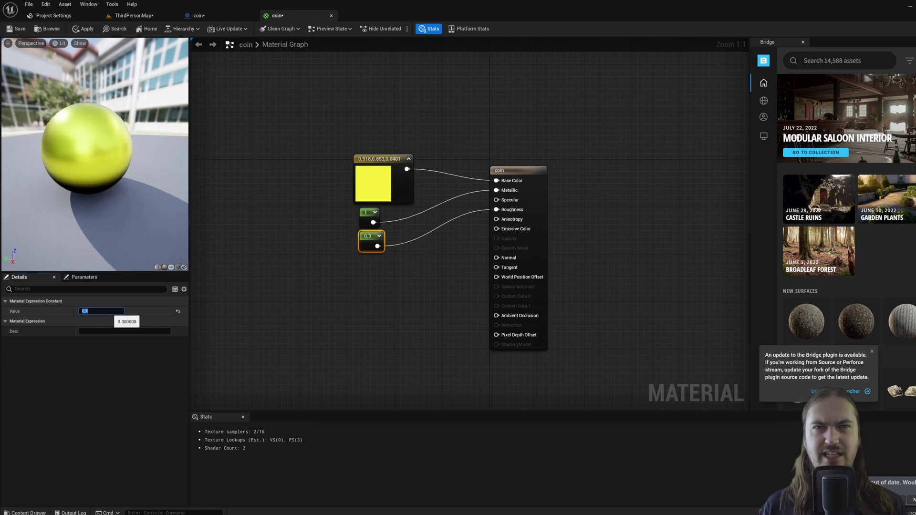
pyautogui.moveTo(81, 141)
pyautogui.mouseDown()
pyautogui.moveTo(110, 143)
pyautogui.moveTo(81, 141)
pyautogui.mouseUp()
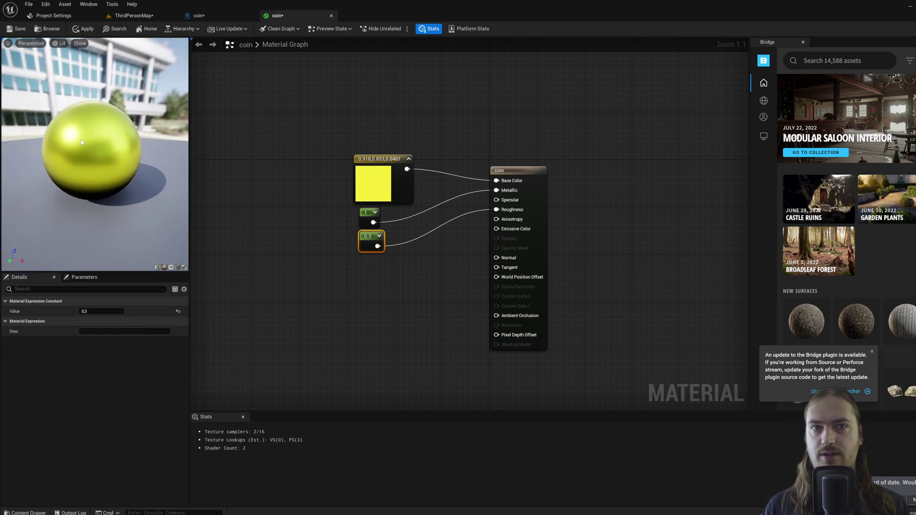
pyautogui.click(86, 30)
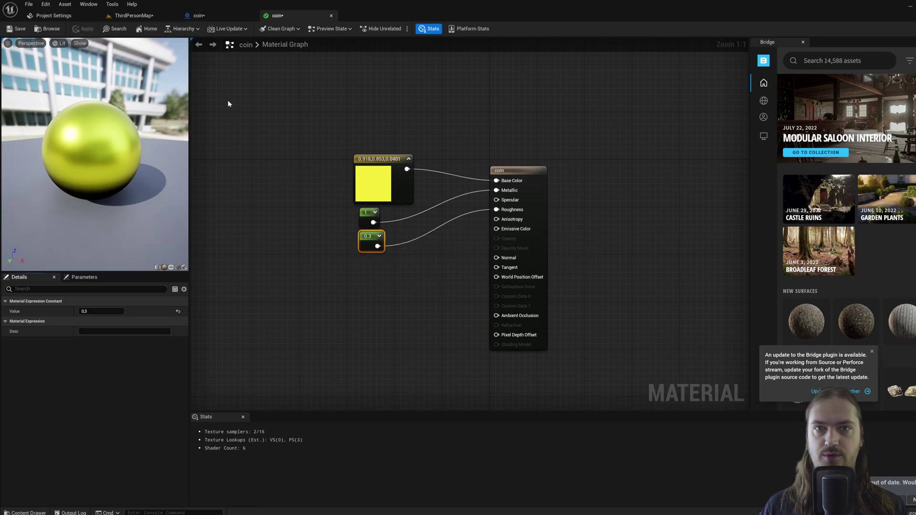
# - In the coin Blueprint, set the sphere's Element 0 material to coin and compile
pyautogui.click(218, 19)
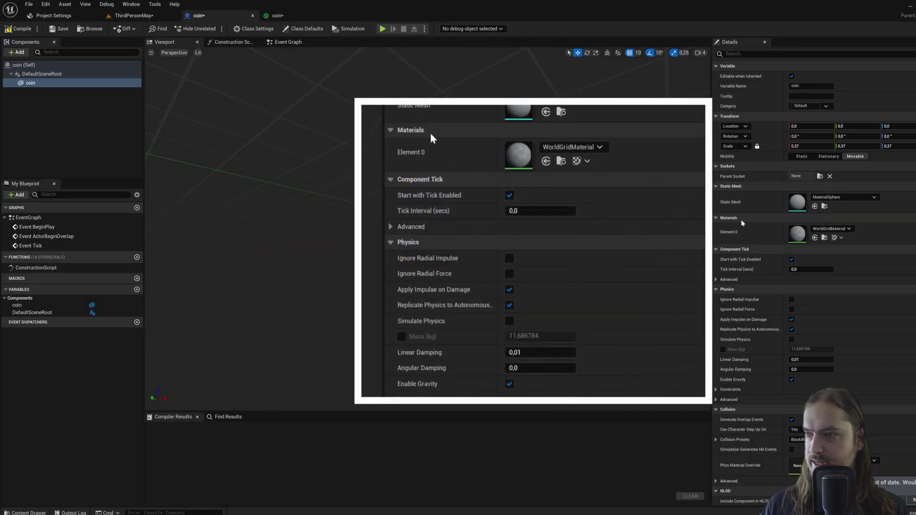
pyautogui.click(830, 229)
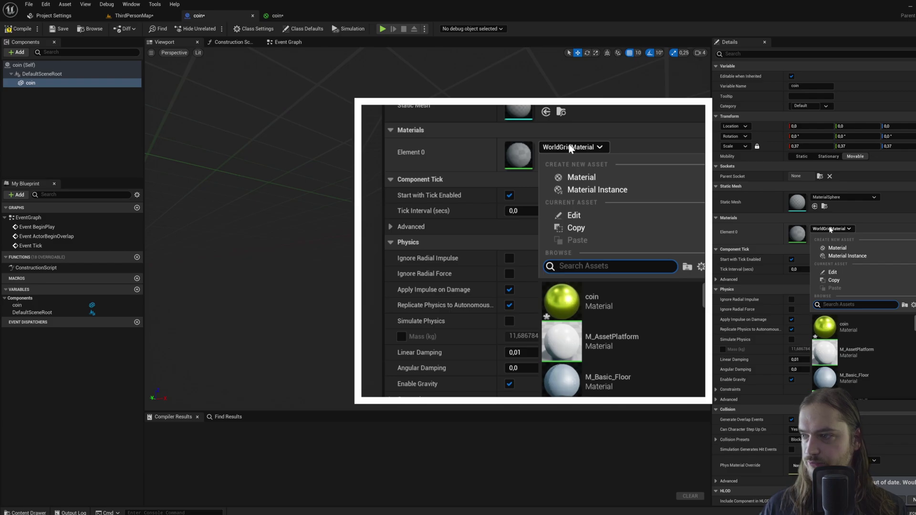
pyautogui.click(850, 325)
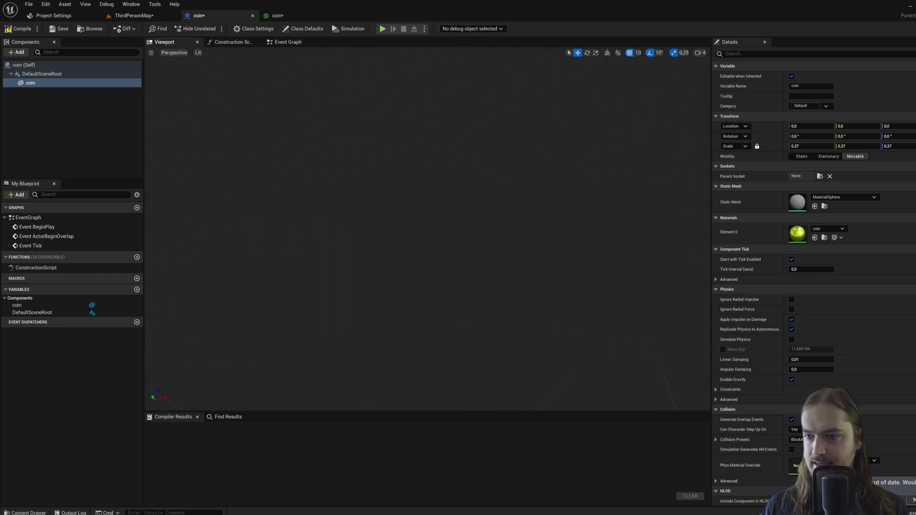
pyautogui.click(21, 30)
# - Back in ThirdPersonMap, switch to Select mode and open the BPS folder in the Content Drawer
pyautogui.click(134, 15)
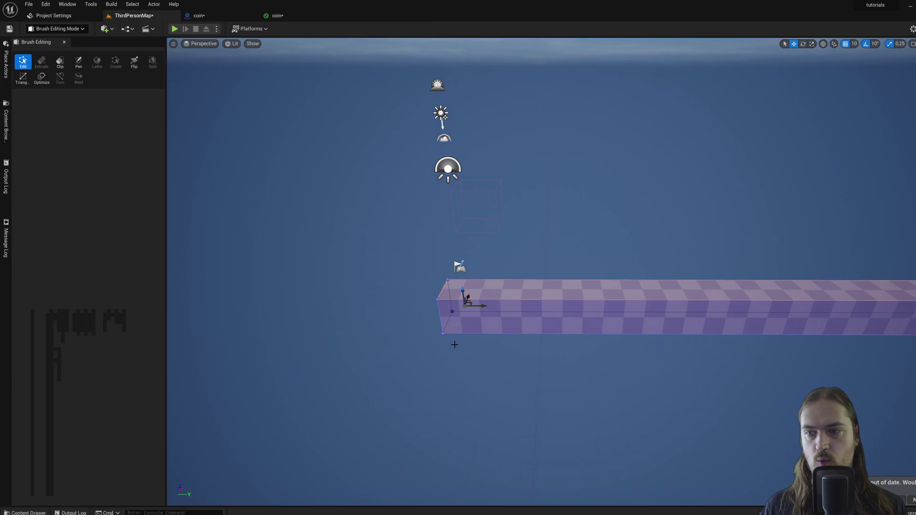
pyautogui.moveTo(342, 243); pyautogui.dragTo(359, 269)
pyautogui.click(78, 27)
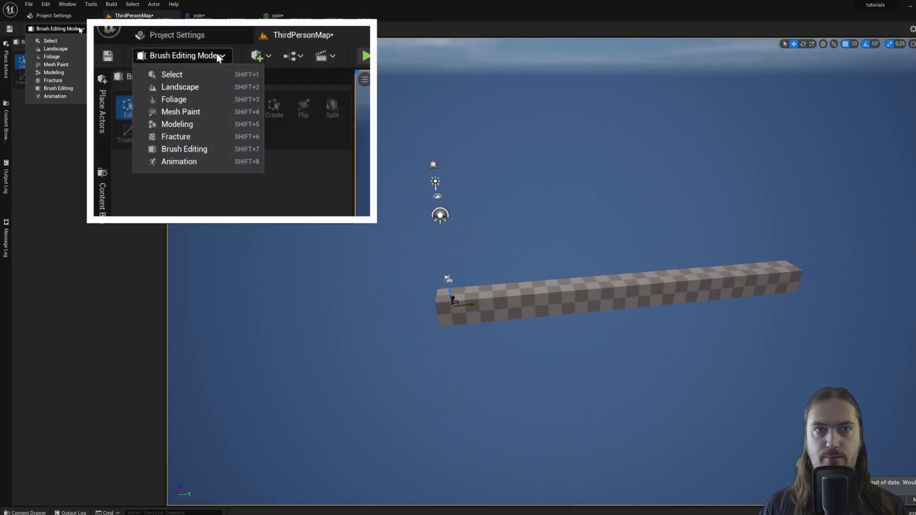
pyautogui.click(81, 42)
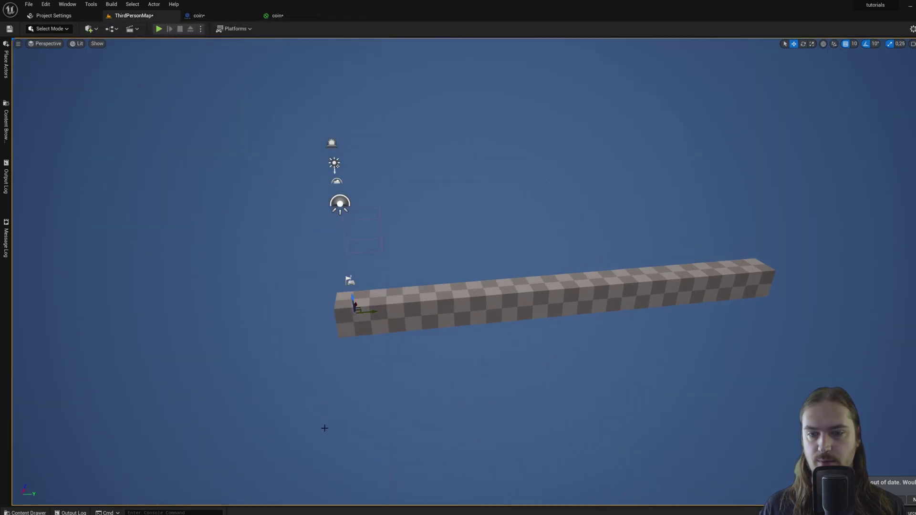
pyautogui.hotkey('ctrl', 'space')
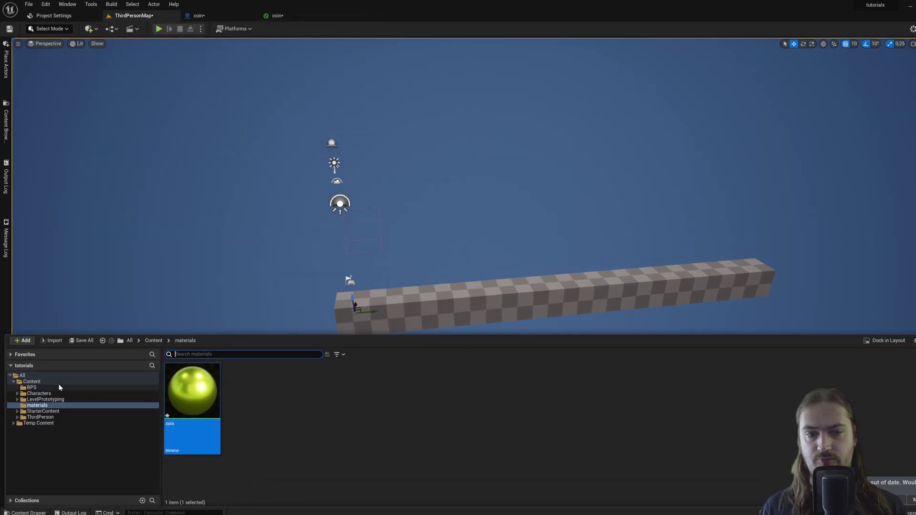
pyautogui.click(31, 387)
pyautogui.moveTo(209, 403); pyautogui.dragTo(413, 290)
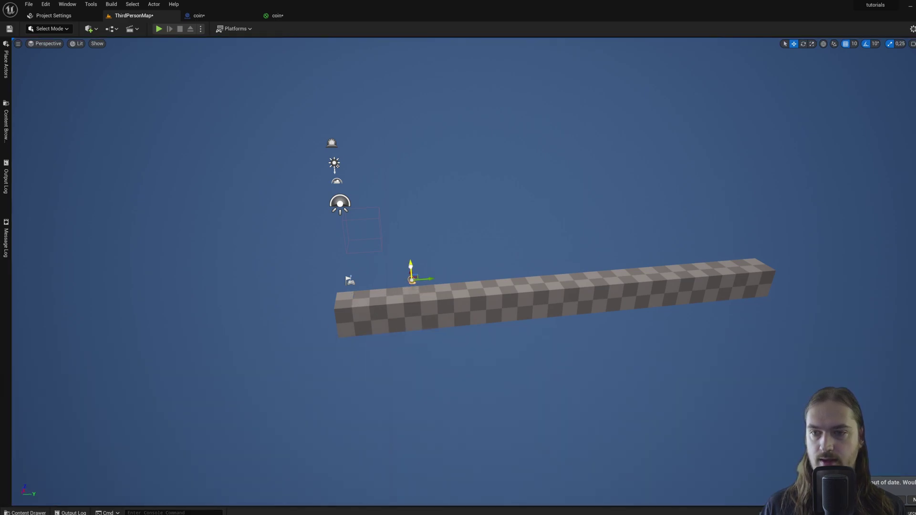
pyautogui.moveTo(424, 280); pyautogui.dragTo(428, 284, button='right')
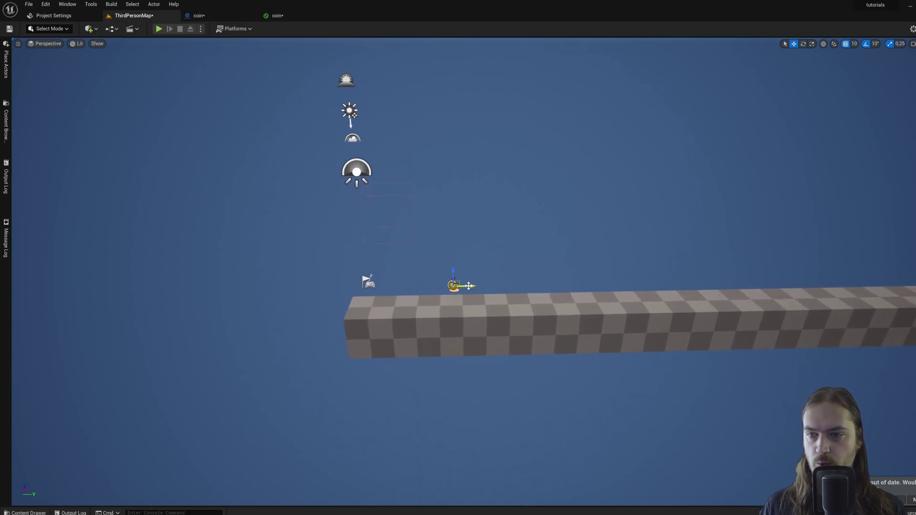
pyautogui.moveTo(485, 286); pyautogui.dragTo(539, 287)
pyautogui.scroll(-8, 543, 288)
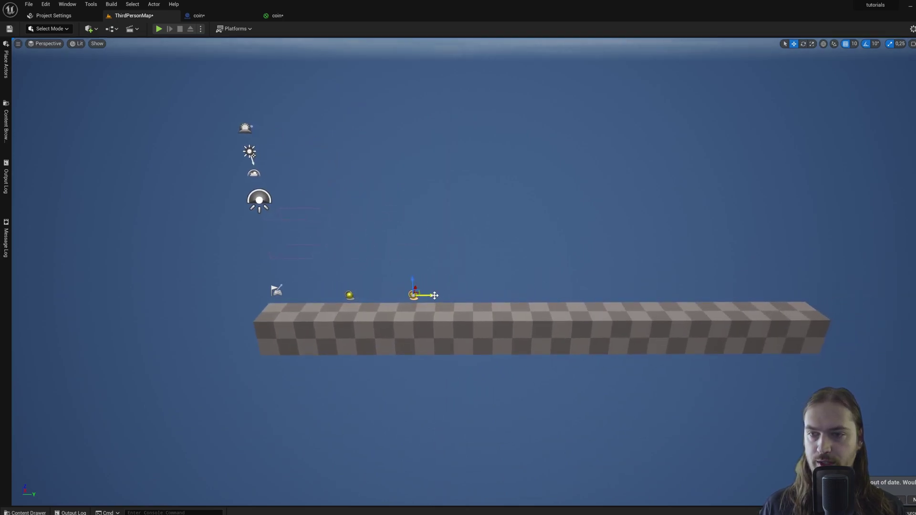
pyautogui.keyDown('alt'); pyautogui.moveTo(431, 295); pyautogui.dragTo(738, 304); pyautogui.keyUp('alt')
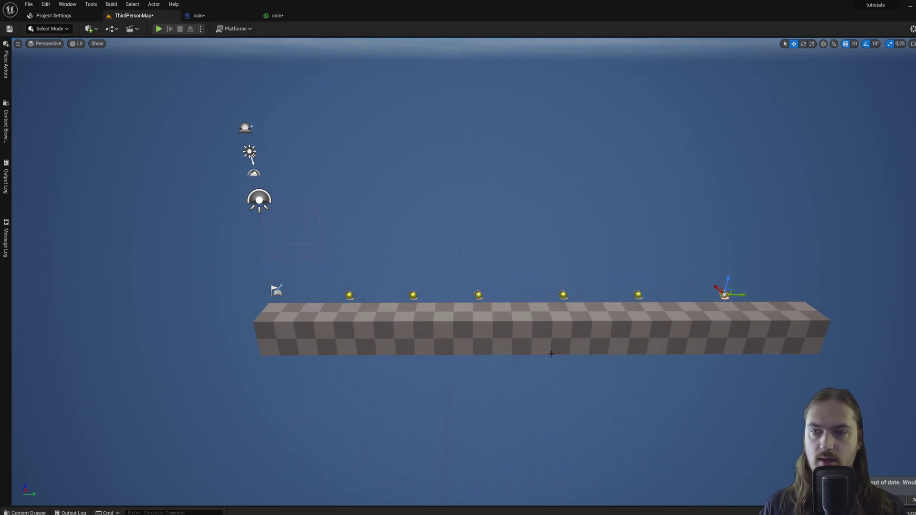
pyautogui.moveTo(552, 352); pyautogui.dragTo(501, 327, button='right')
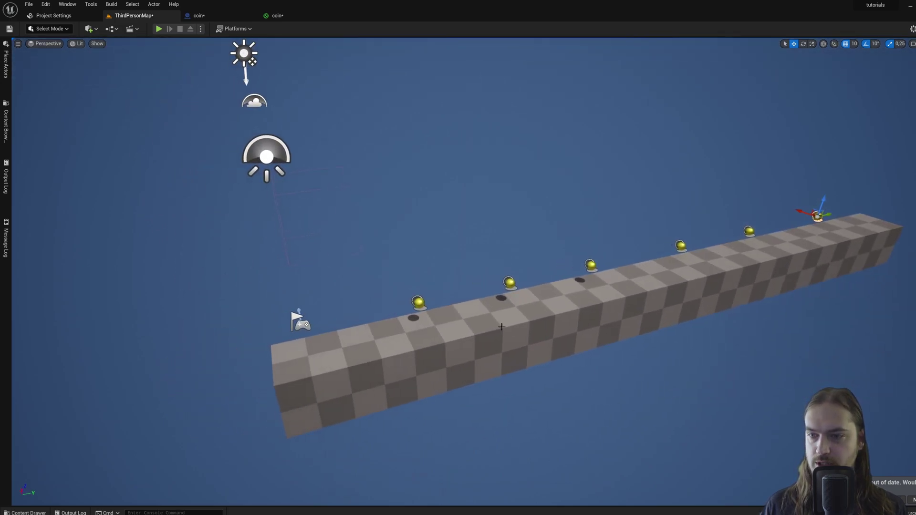
# - Play the level and run the character back and forth along the platform past the coins
pyautogui.click(160, 28)
pyautogui.press('w')
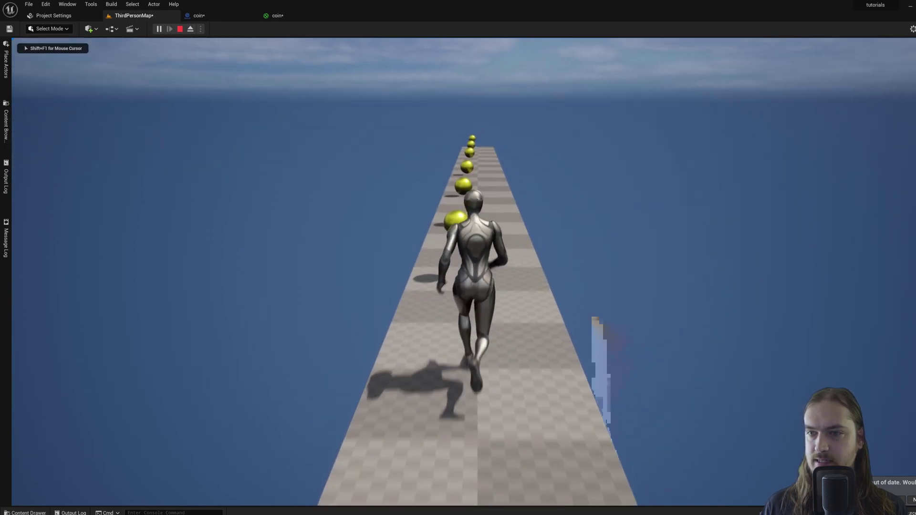
pyautogui.press('w')
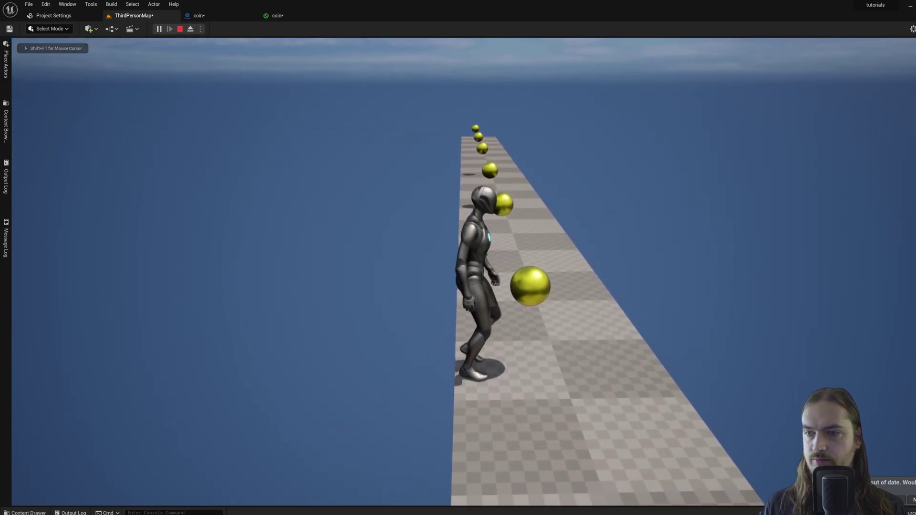
pyautogui.press('w')
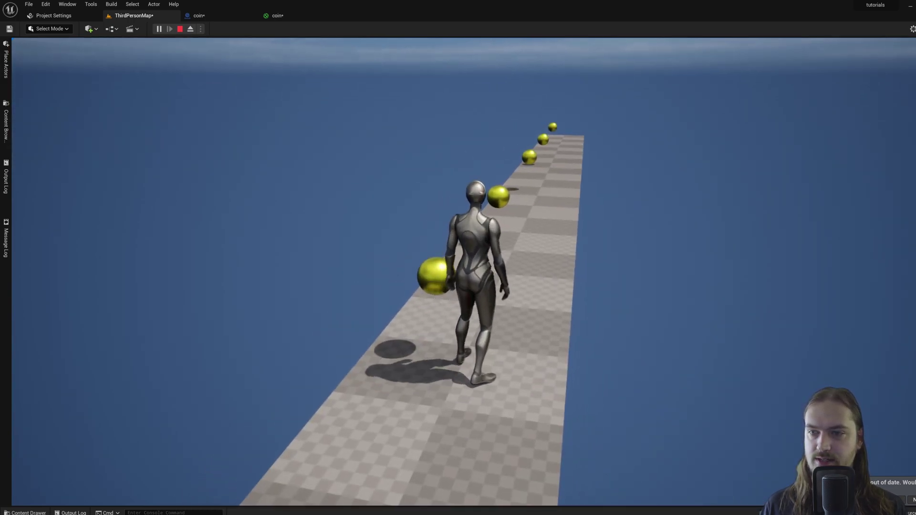
pyautogui.press('s')
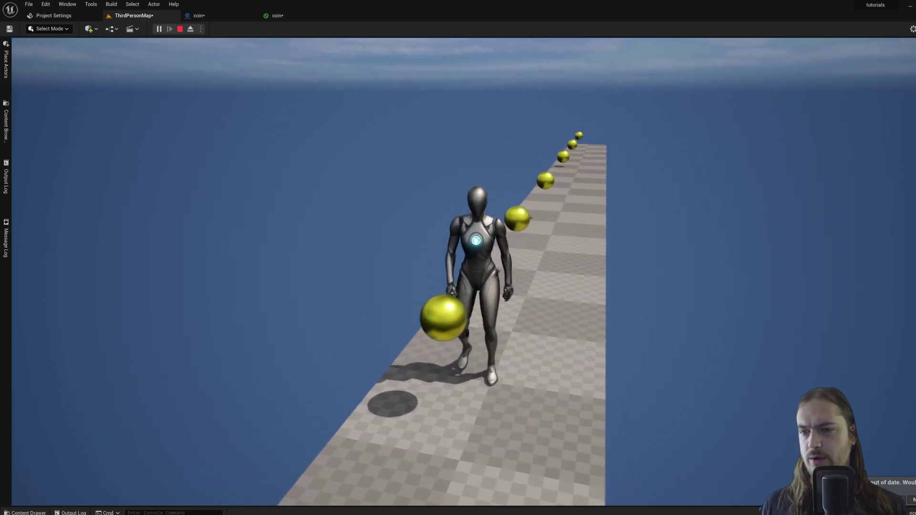
pyautogui.press('w')
pyautogui.press('w')
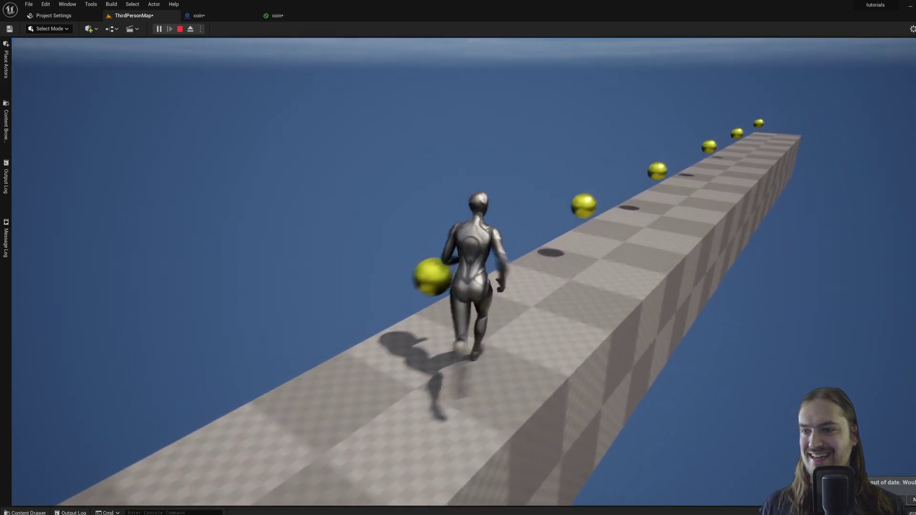
pyautogui.press('w')
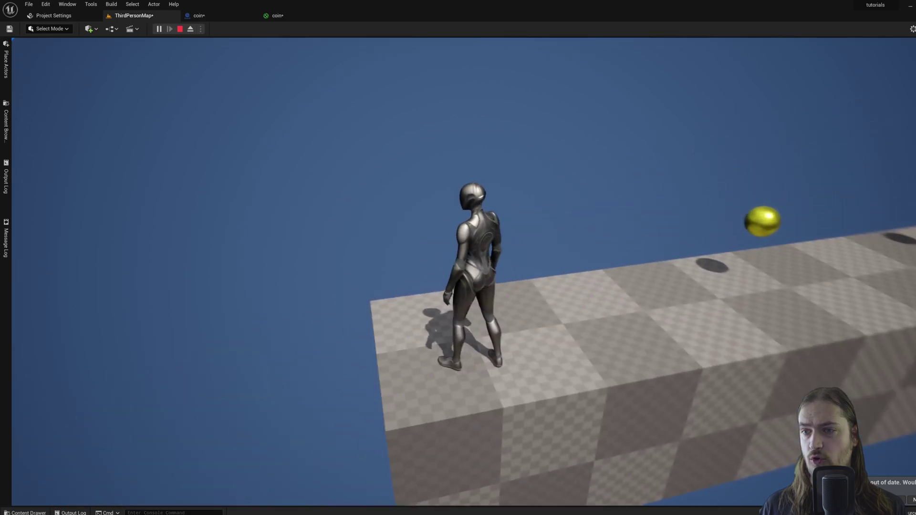
pyautogui.press('w')
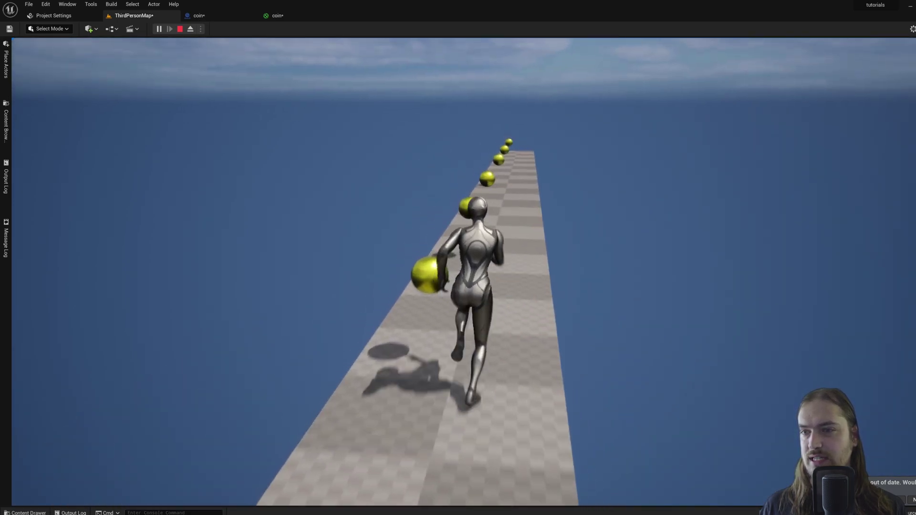
# - Stop the play session and select the player start in the level
pyautogui.press('s')
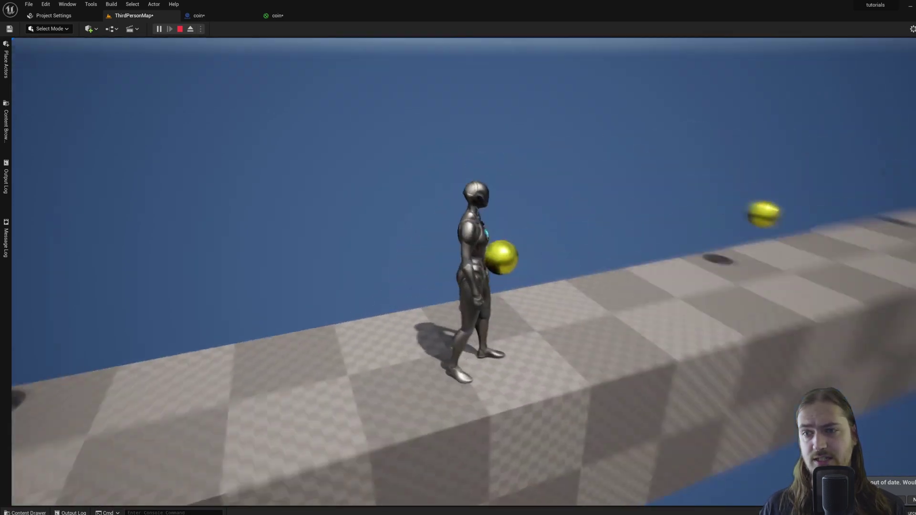
pyautogui.press('d')
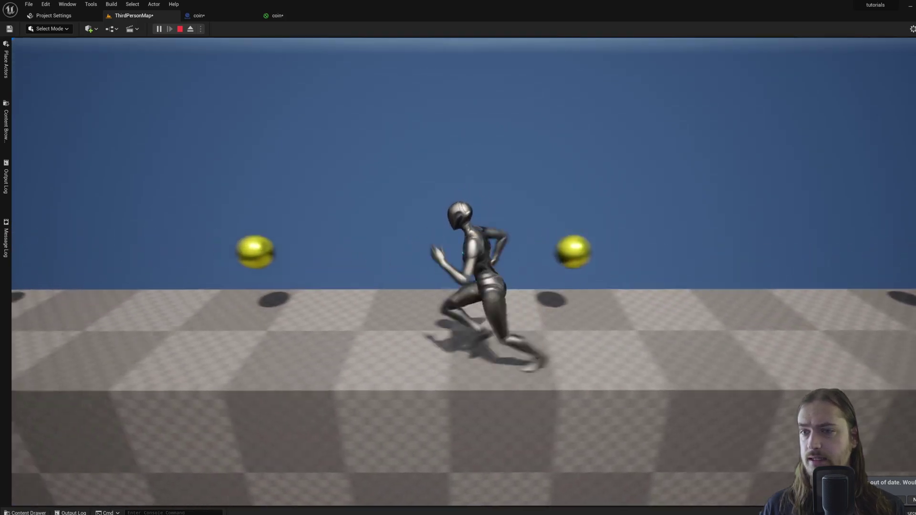
pyautogui.press('Escape')
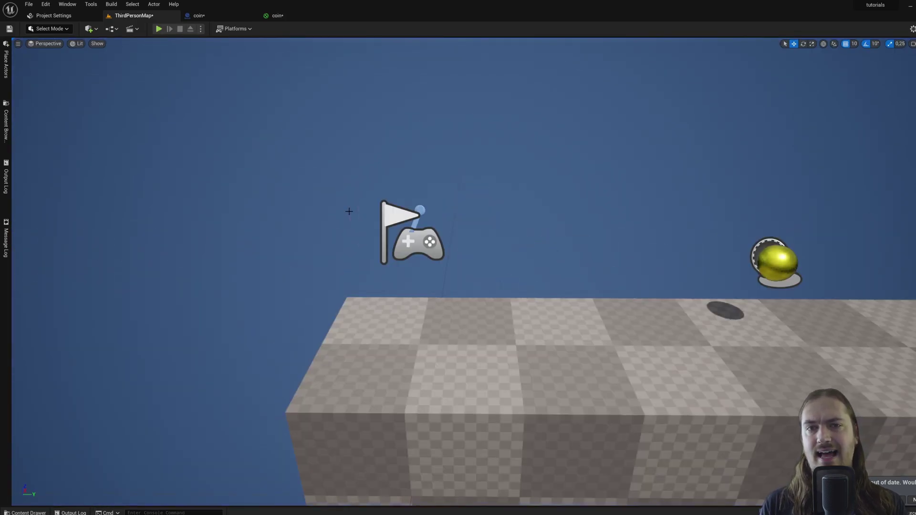
pyautogui.scroll(-10, 390, 229)
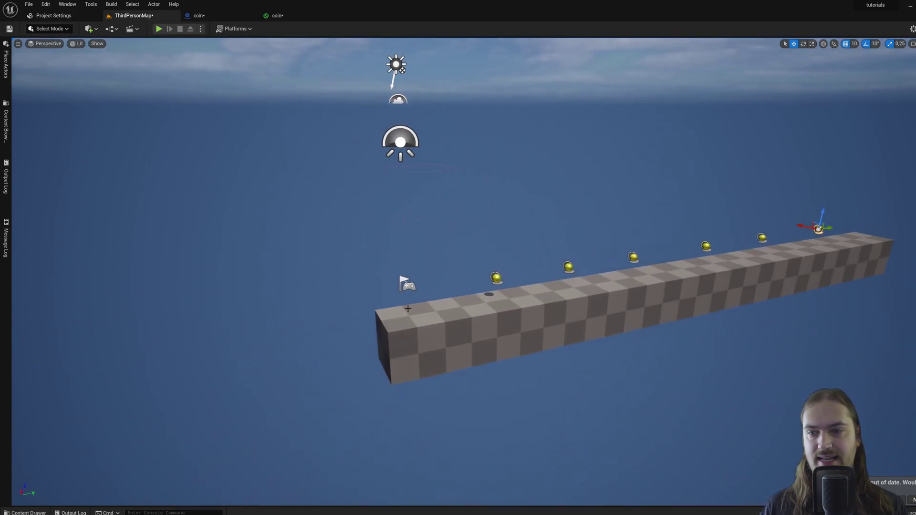
pyautogui.click(408, 286)
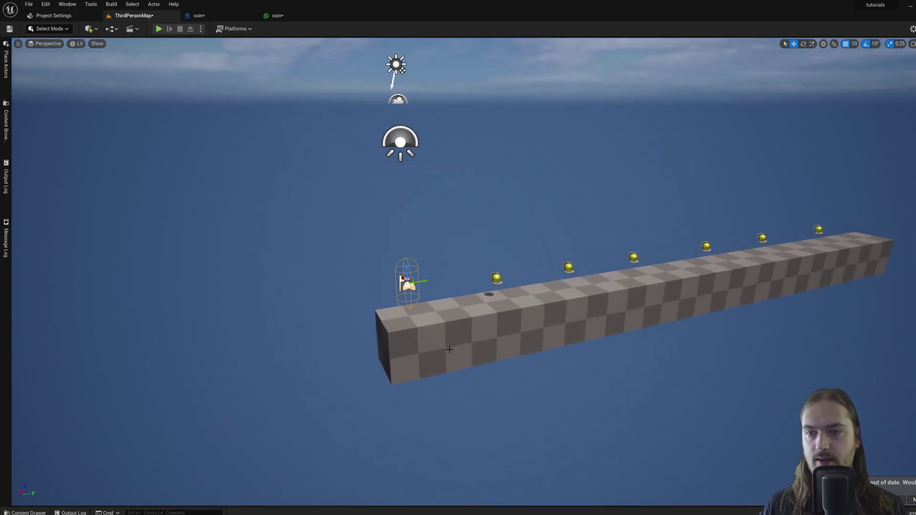
pyautogui.hotkey('ctrl', 'space')
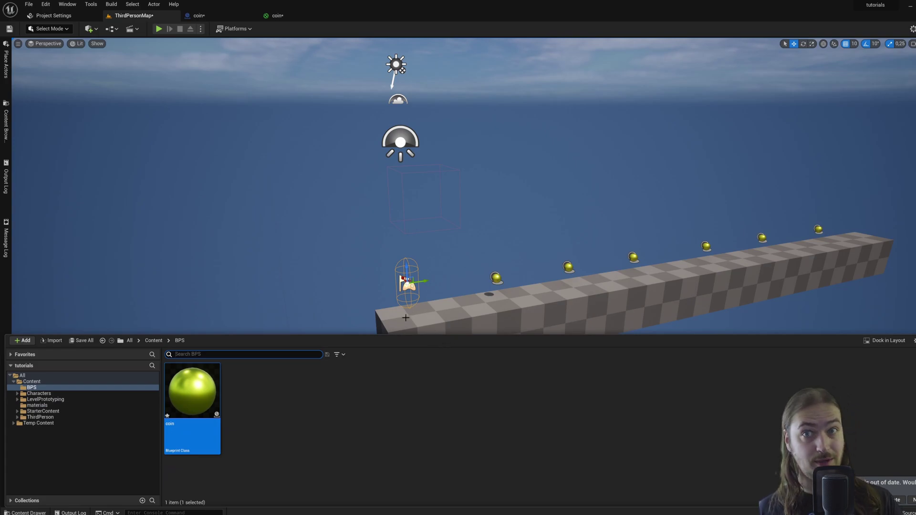
pyautogui.click(386, 317)
# - Search All Classes for 'cam' and place a Camera Actor beside the platform
pyautogui.click(6, 62)
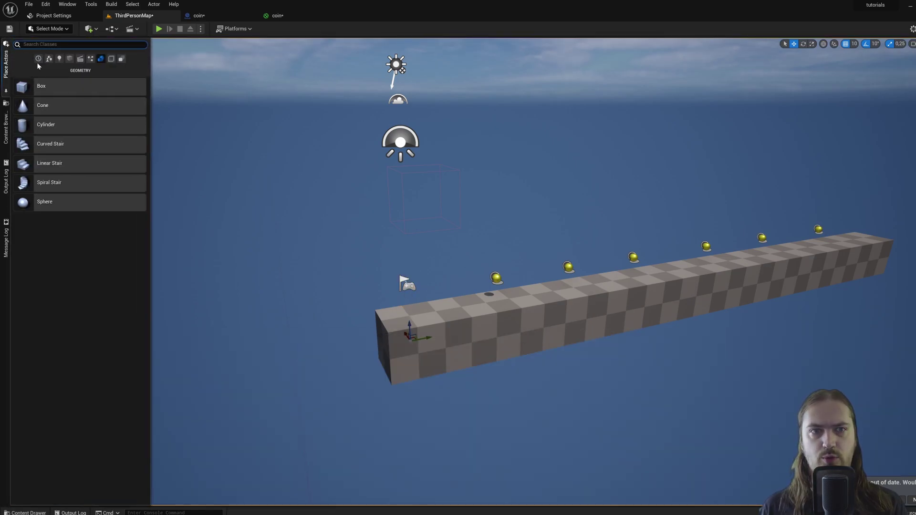
pyautogui.click(121, 59)
pyautogui.write('camera')
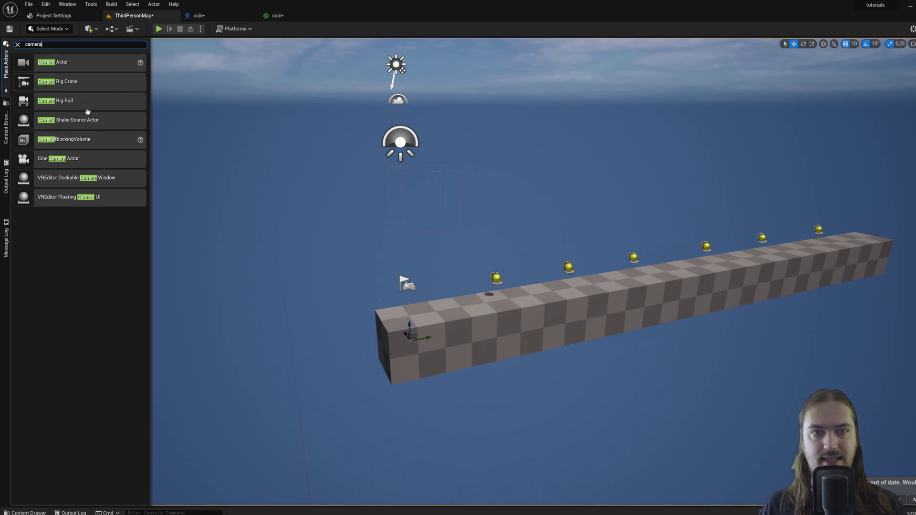
pyautogui.moveTo(82, 71); pyautogui.dragTo(387, 308)
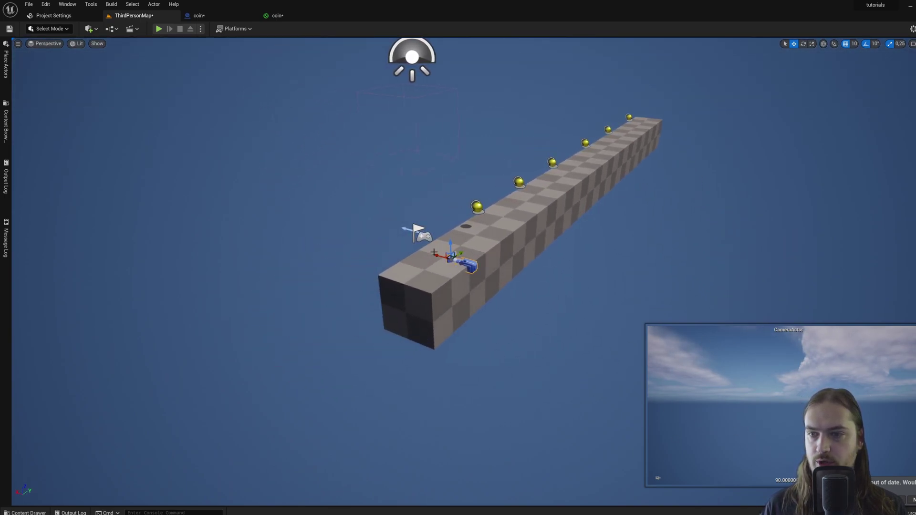
pyautogui.moveTo(434, 254); pyautogui.dragTo(601, 230)
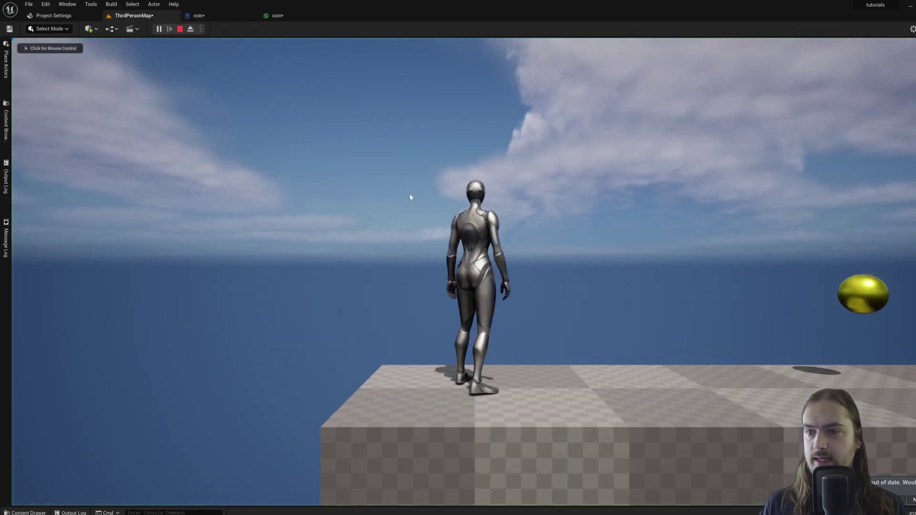
# - Play the level briefly, stop it, and focus the view on the CameraActor
pyautogui.click(409, 197)
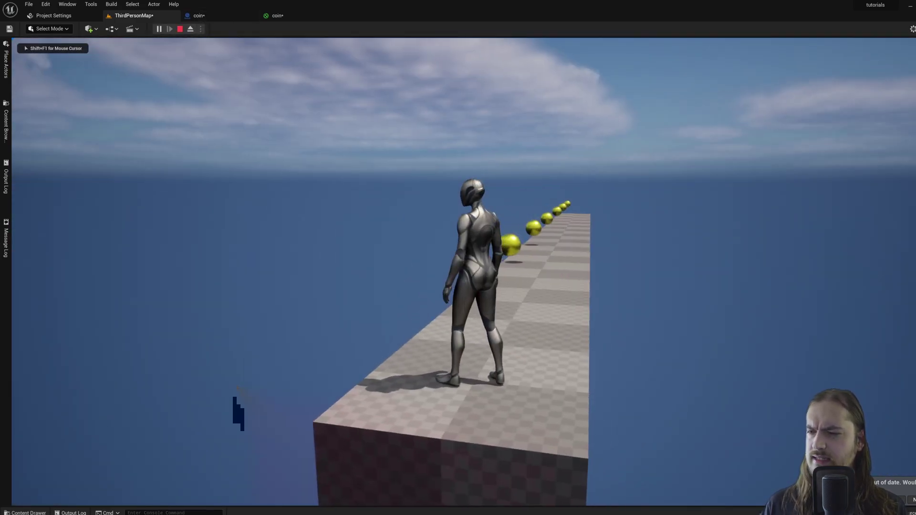
pyautogui.press('Escape')
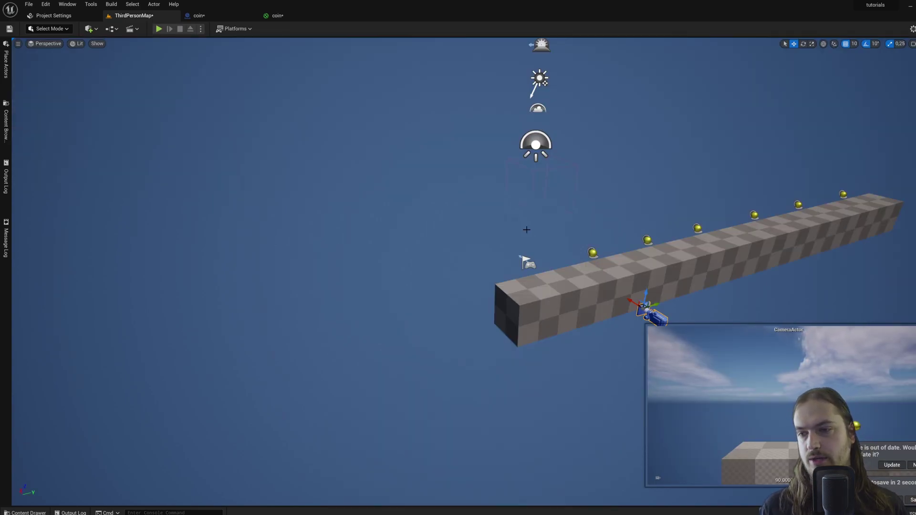
pyautogui.press('f')
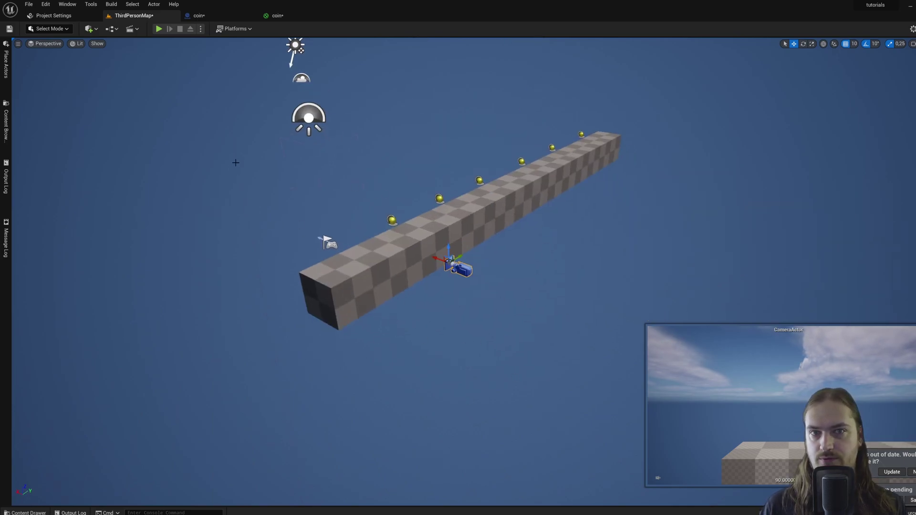
# - Open the ThirdPersonMap Level Blueprint from the Blueprints dropdown, then return to the level view
pyautogui.click(113, 30)
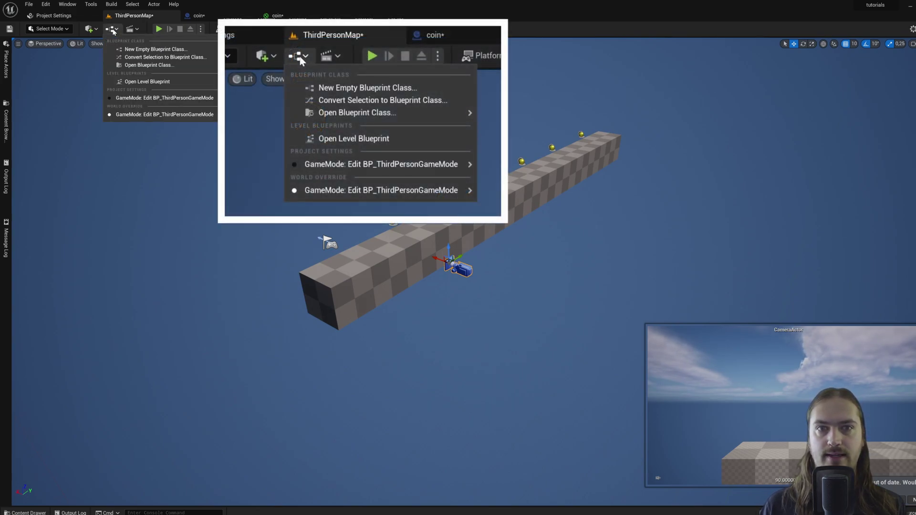
pyautogui.click(148, 81)
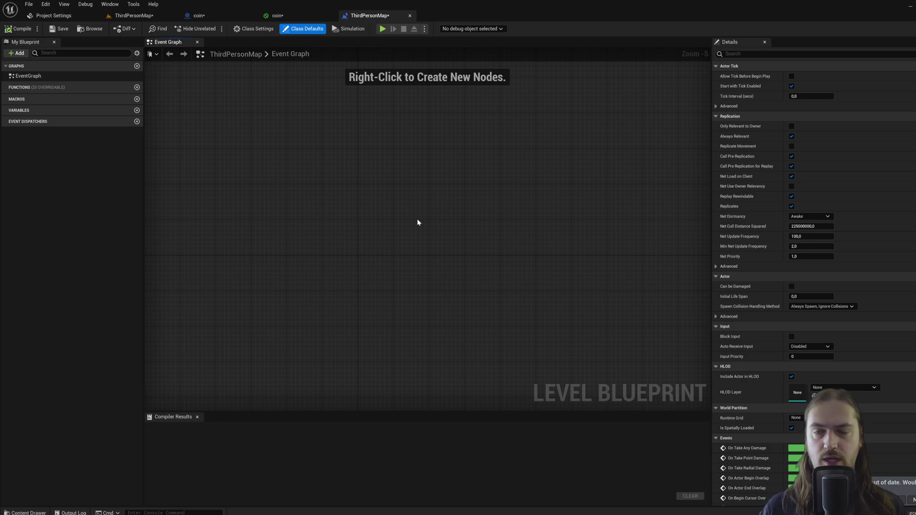
pyautogui.click(134, 15)
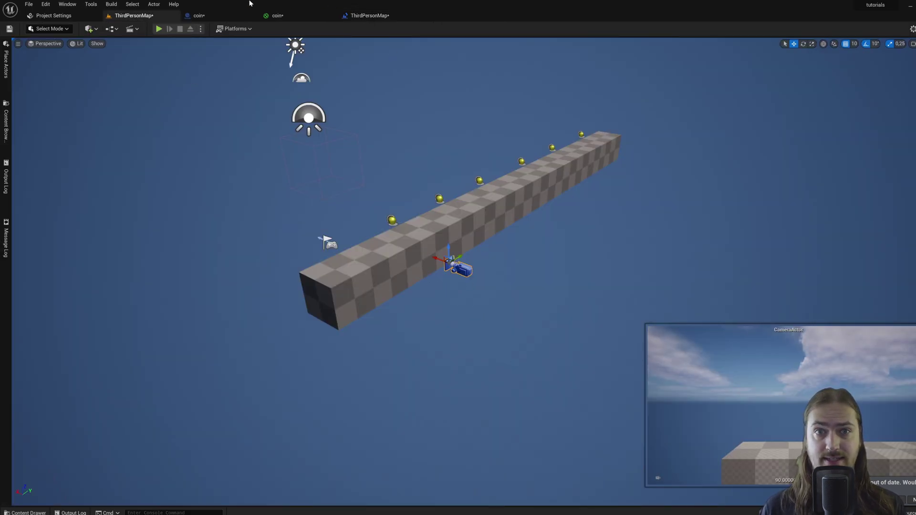
# - Add a CameraActor reference node to the level blueprint's Event Graph
pyautogui.click(356, 15)
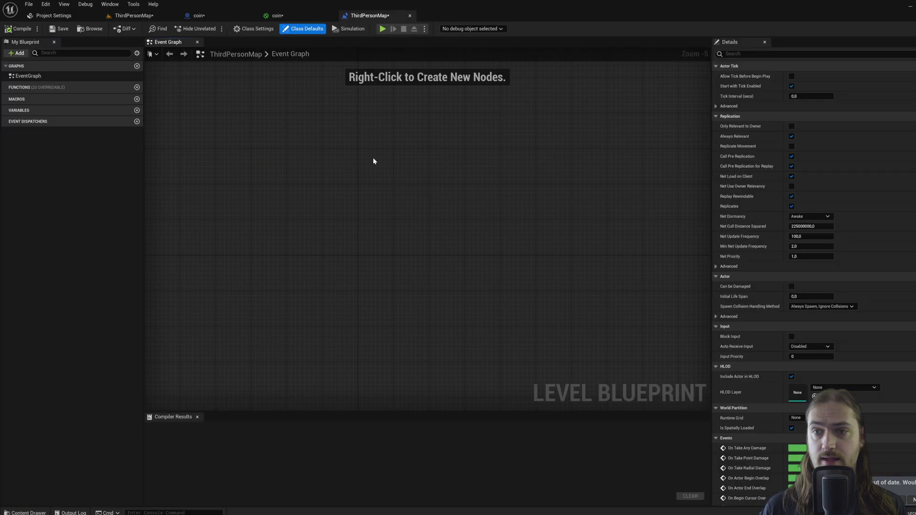
pyautogui.rightClick(326, 178)
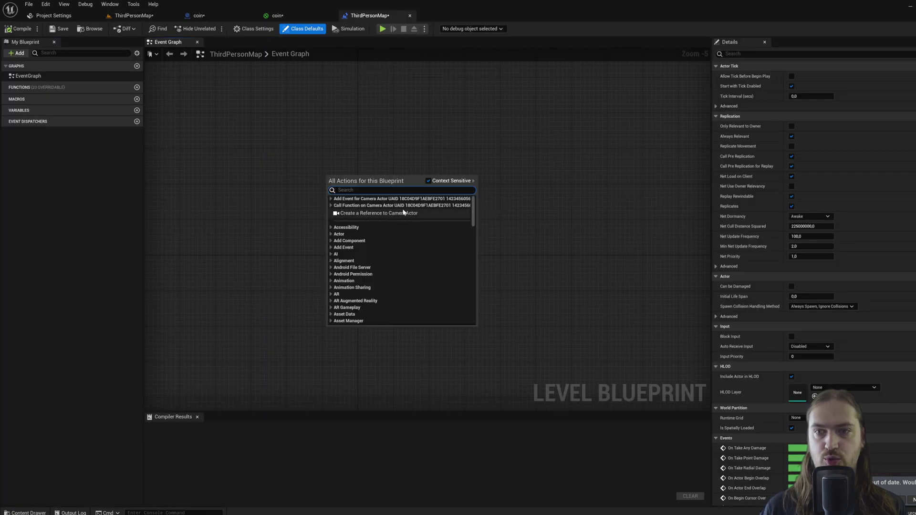
pyautogui.click(403, 213)
pyautogui.scroll(1, 349, 185)
pyautogui.scroll(4, 349, 185)
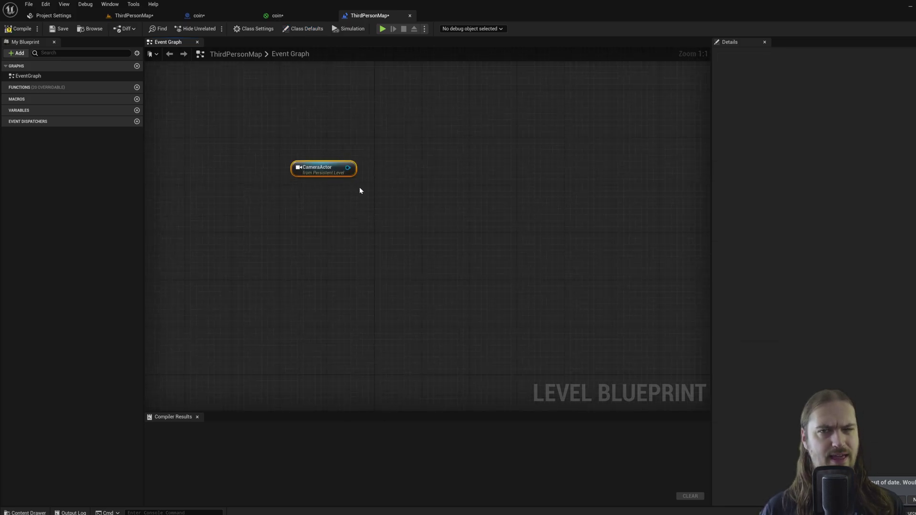
pyautogui.moveTo(359, 191); pyautogui.dragTo(349, 208, button='right')
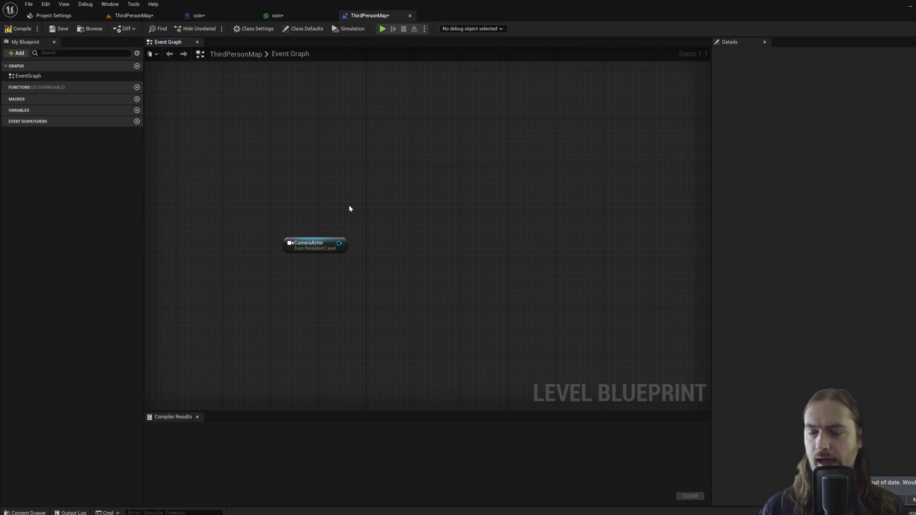
# - Search 'begin' and add an Event BeginPlay node to the graph
pyautogui.rightClick(307, 179)
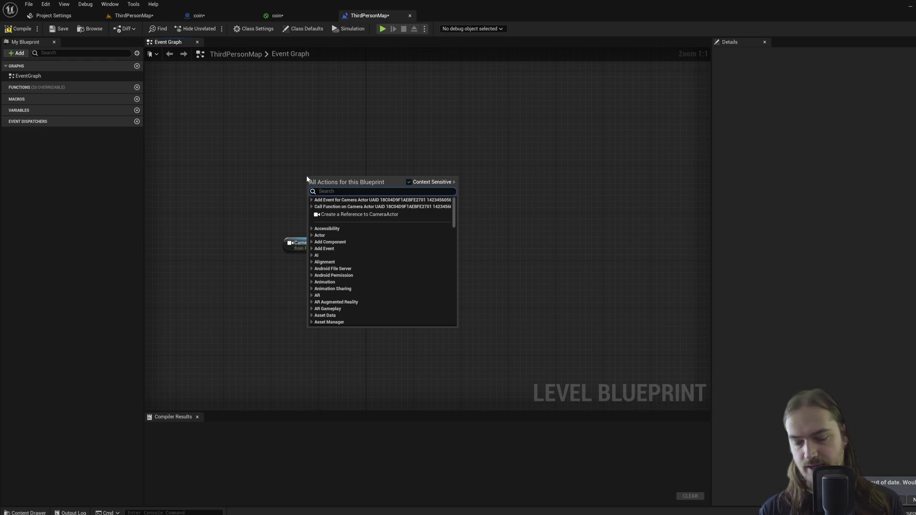
pyautogui.write('begin')
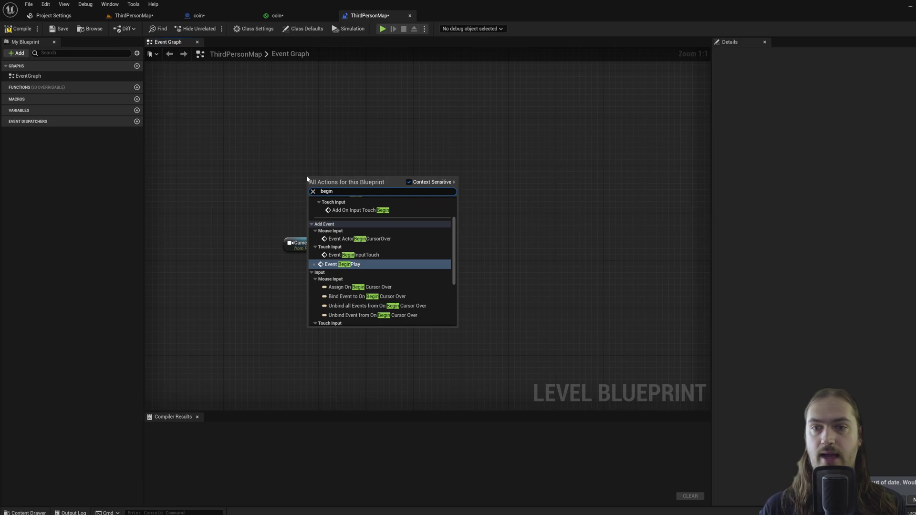
pyautogui.click(356, 265)
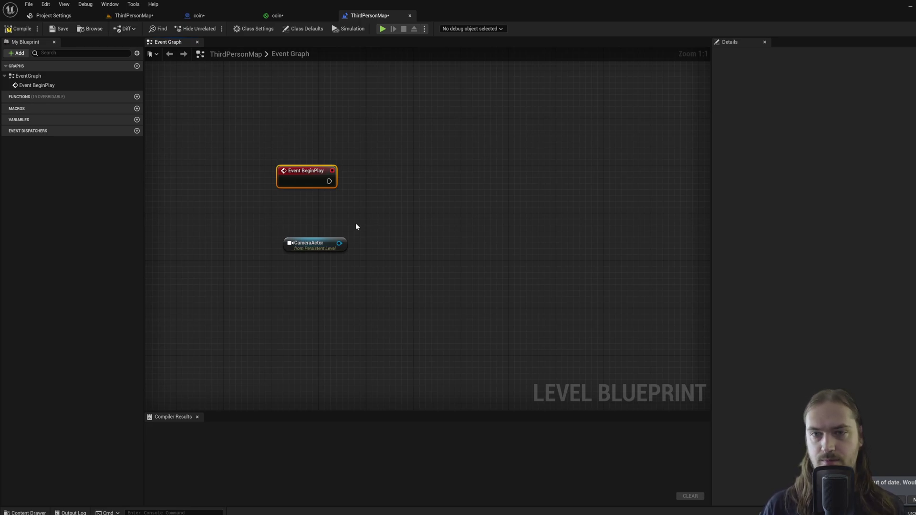
# - Add a Set View Target with Blend node with Context Sensitive turned off
pyautogui.click(356, 227)
pyautogui.moveTo(356, 227); pyautogui.dragTo(334, 254, button='right')
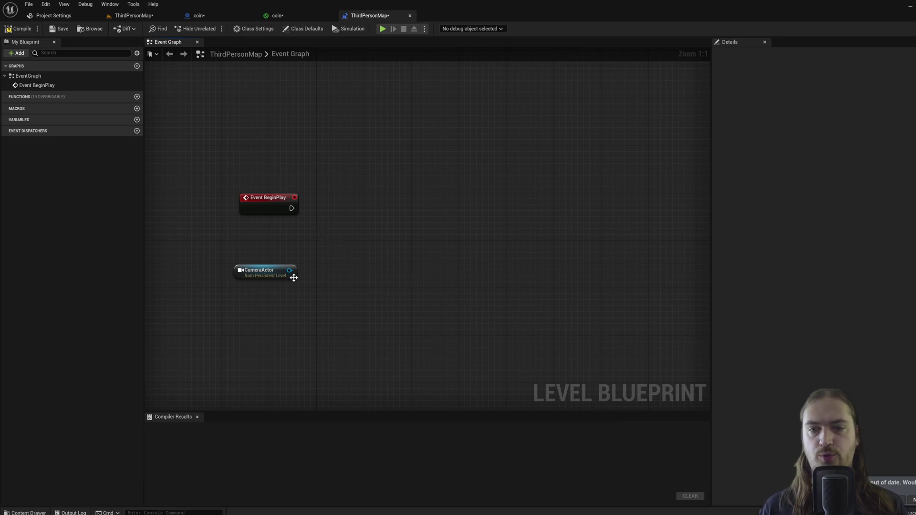
pyautogui.rightClick(345, 254)
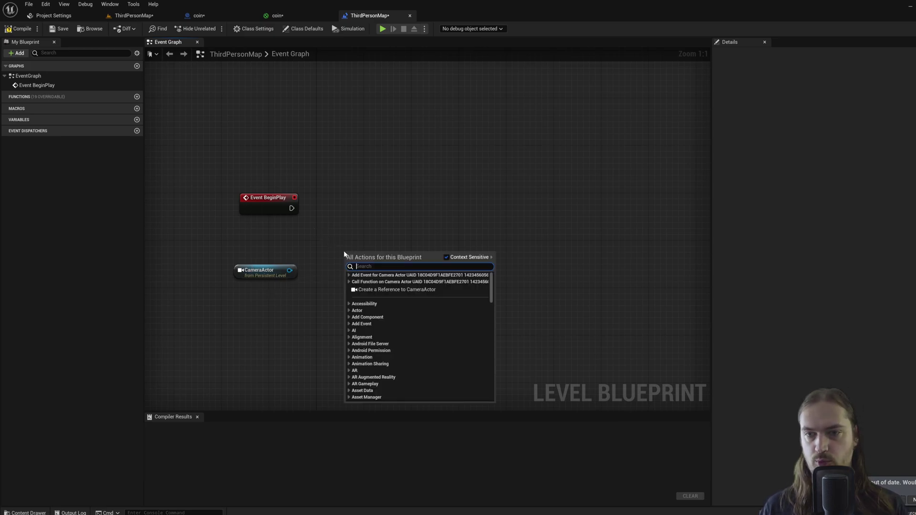
pyautogui.write('set view ')
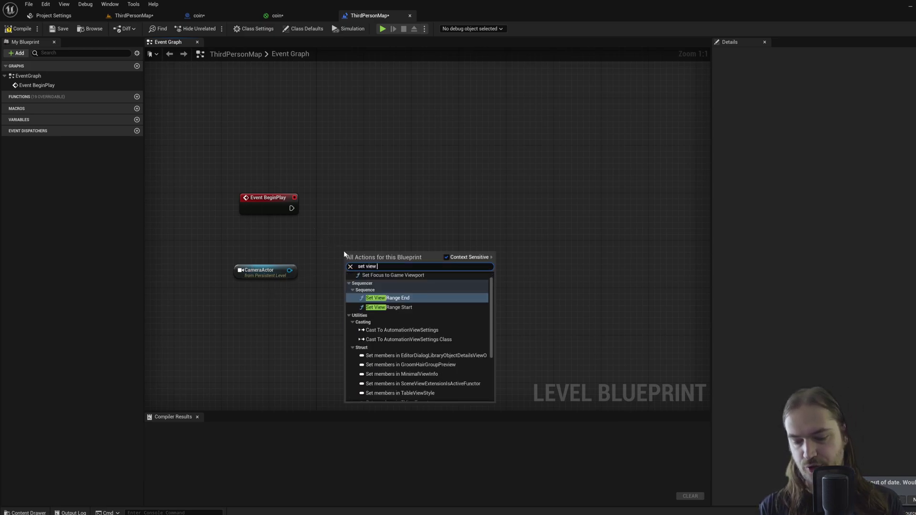
pyautogui.write('target')
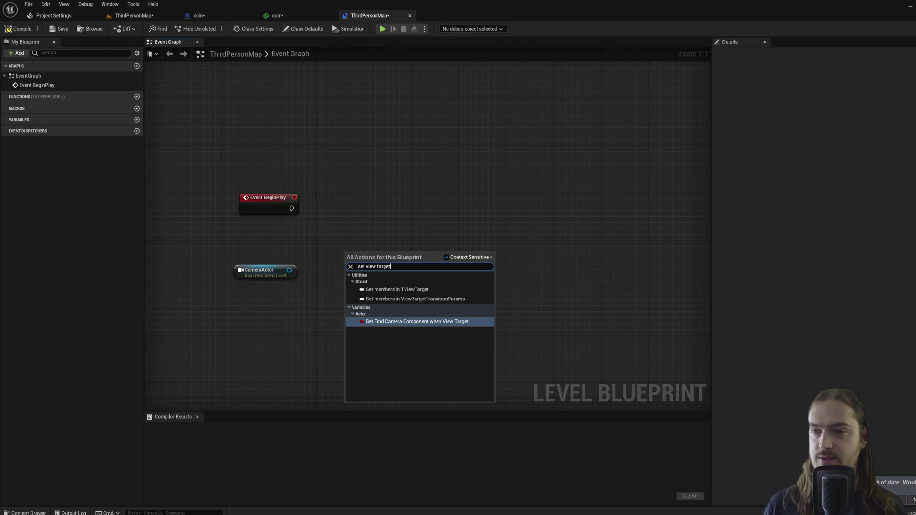
pyautogui.click(446, 258)
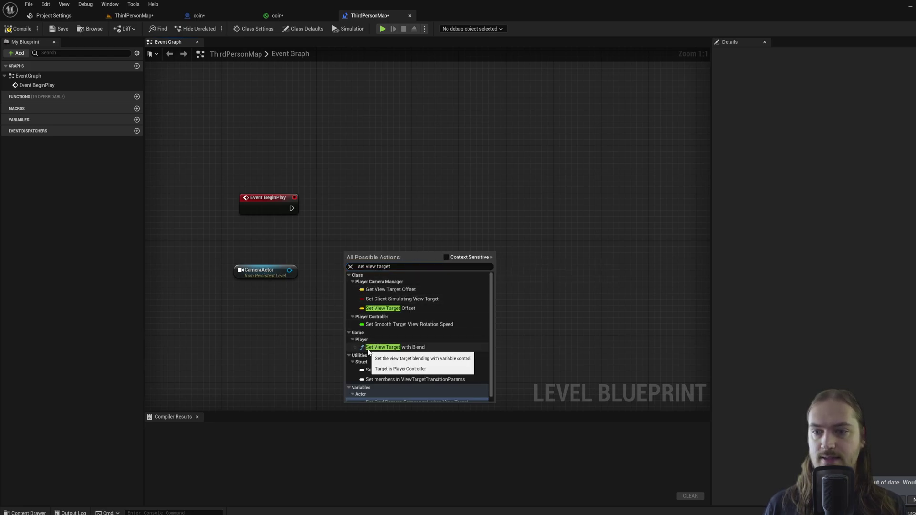
pyautogui.click(406, 347)
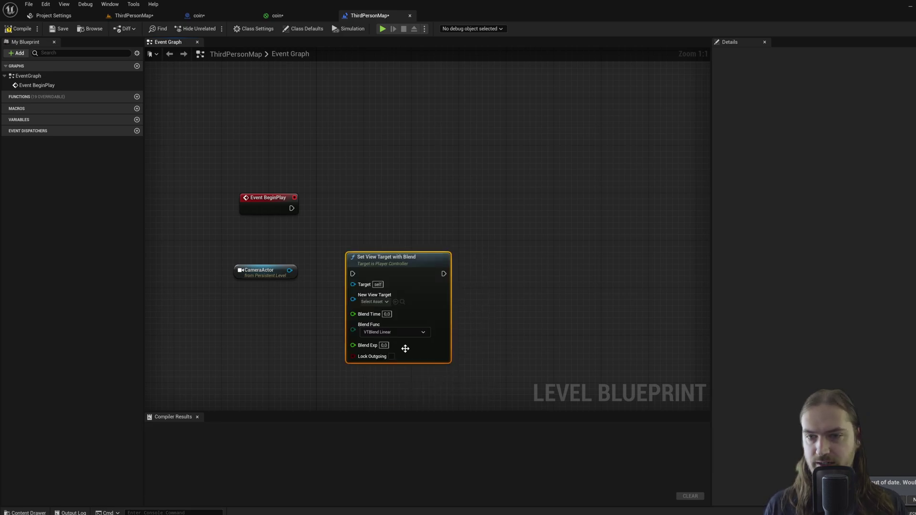
# - Arrange Set View Target with Blend beside Event BeginPlay, with the CameraActor reference nearby
pyautogui.moveTo(395, 260); pyautogui.dragTo(406, 200)
pyautogui.moveTo(292, 209); pyautogui.dragTo(360, 210)
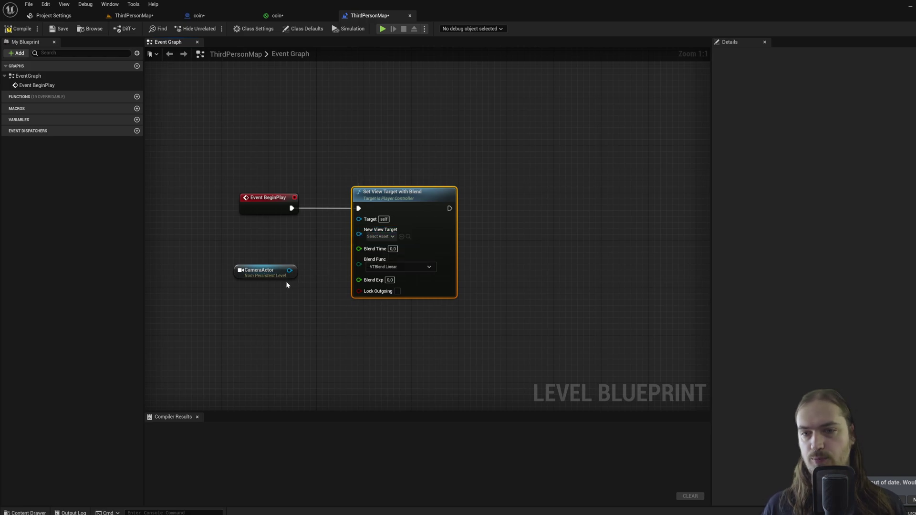
pyautogui.moveTo(282, 267); pyautogui.dragTo(361, 234)
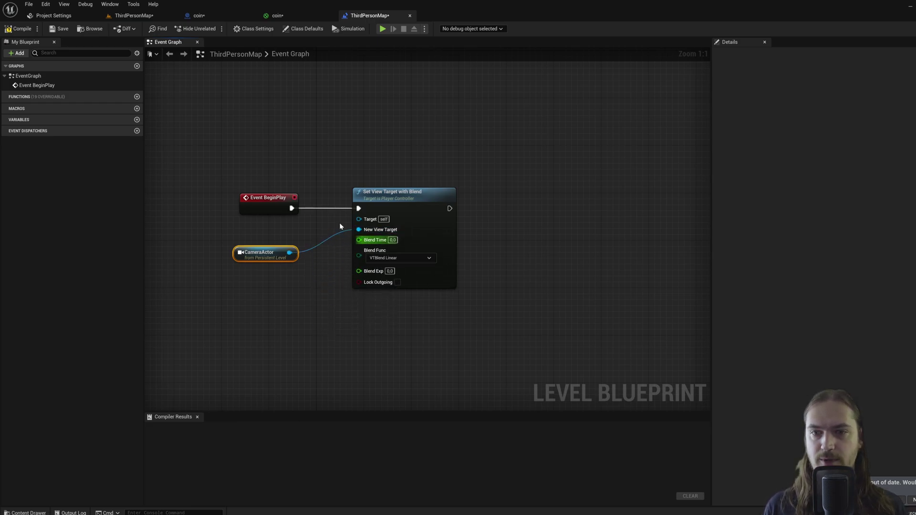
pyautogui.moveTo(282, 202); pyautogui.dragTo(358, 208)
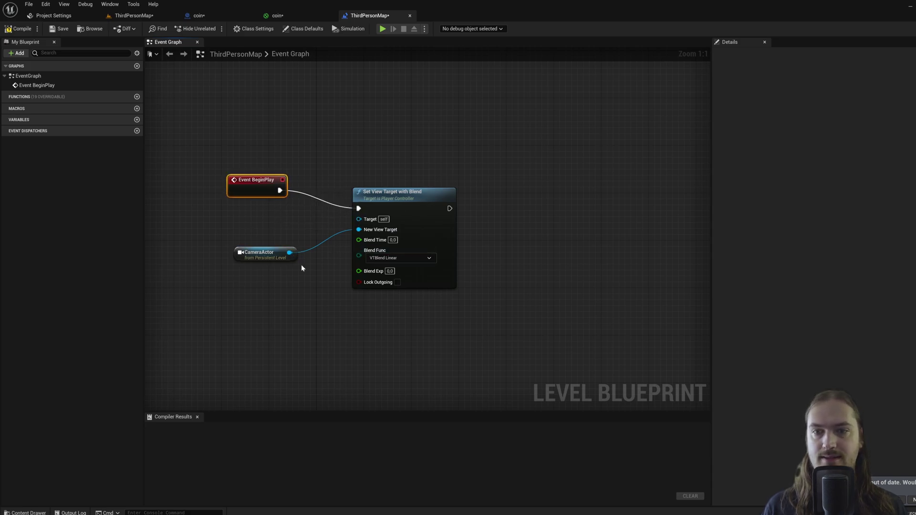
pyautogui.moveTo(290, 261); pyautogui.dragTo(278, 268)
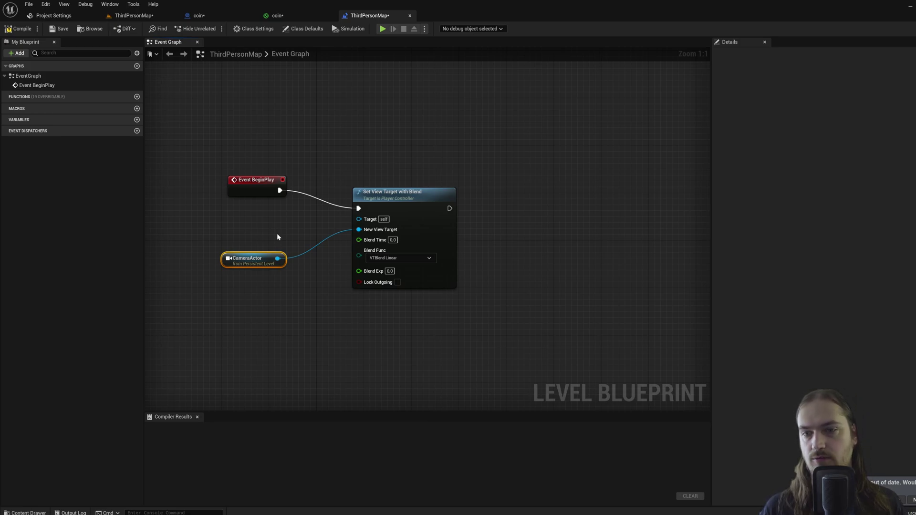
# - Wire Get Player Controller into the view-target Target, compile, and return to ThirdPersonMap
pyautogui.rightClick(292, 158)
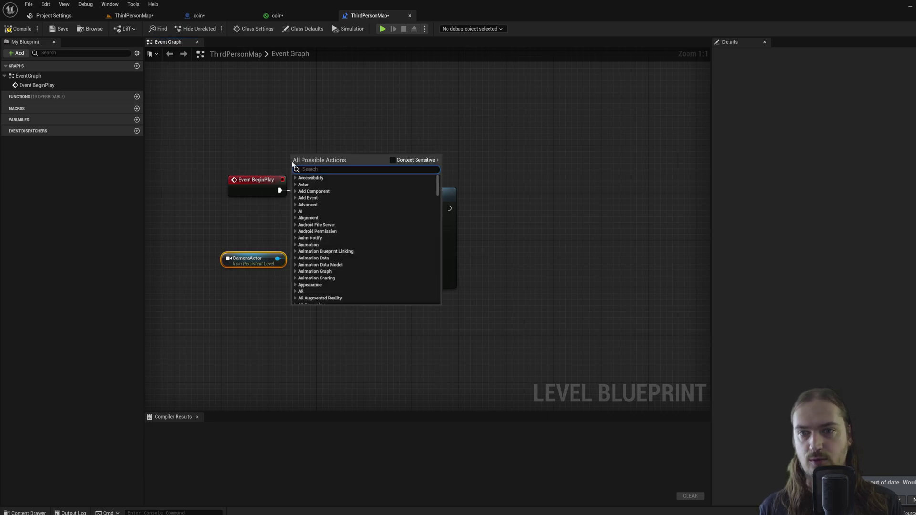
pyautogui.write('get player con')
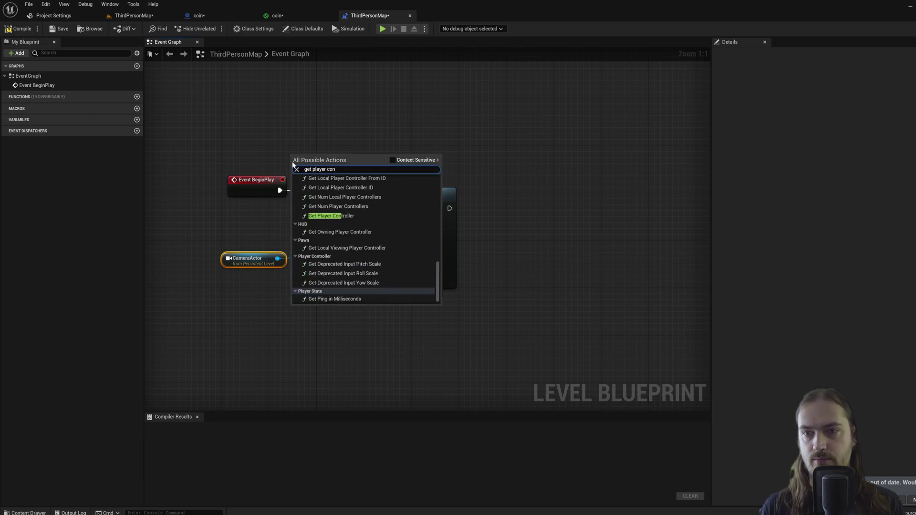
pyautogui.press('Return')
pyautogui.moveTo(314, 165); pyautogui.dragTo(247, 233)
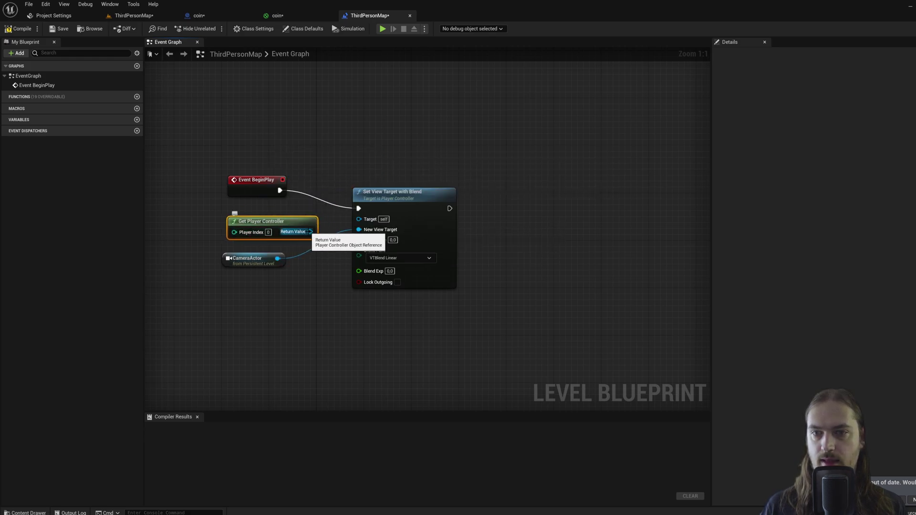
pyautogui.moveTo(310, 231); pyautogui.dragTo(361, 221)
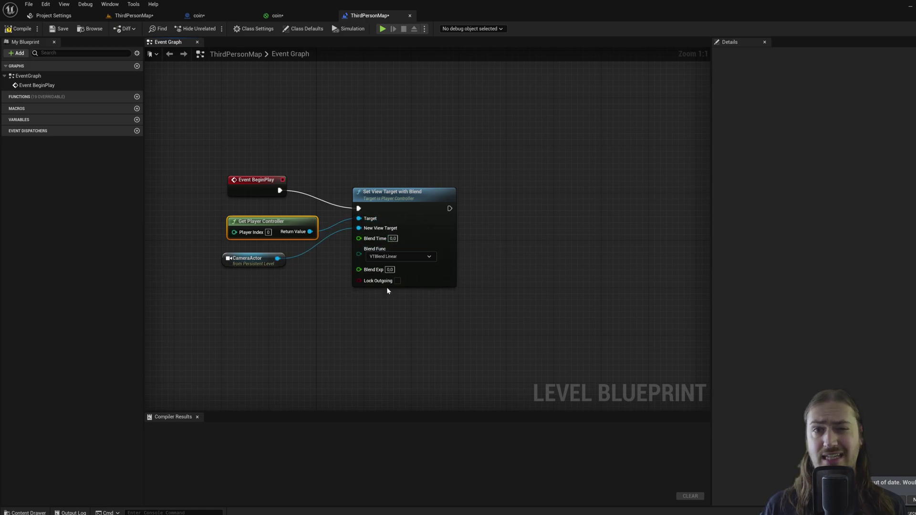
pyautogui.click(18, 28)
pyautogui.click(134, 16)
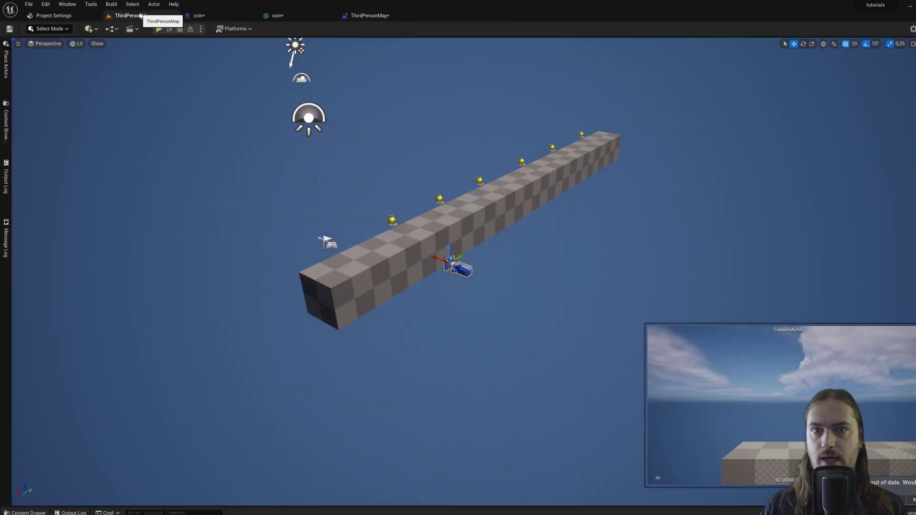
# - Play the level and run the character left and right past the coin with A and D
pyautogui.click(159, 29)
pyautogui.press('d')
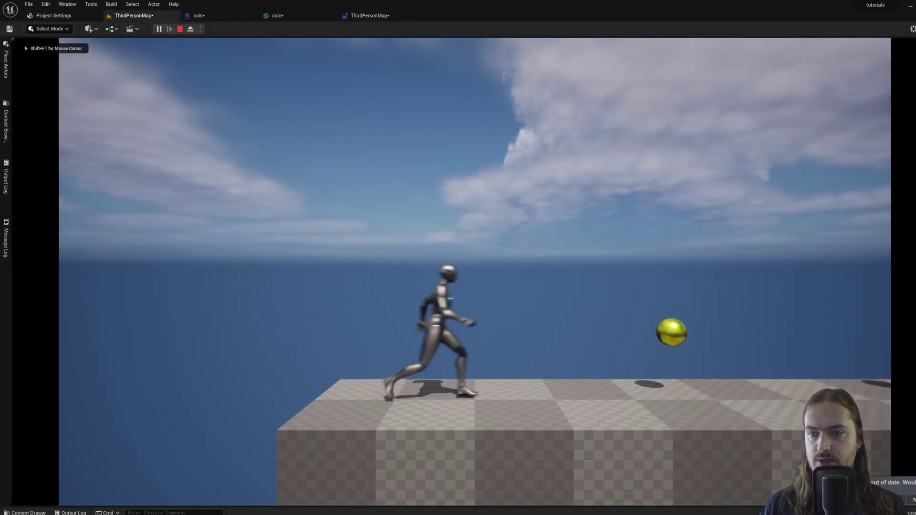
pyautogui.press('a')
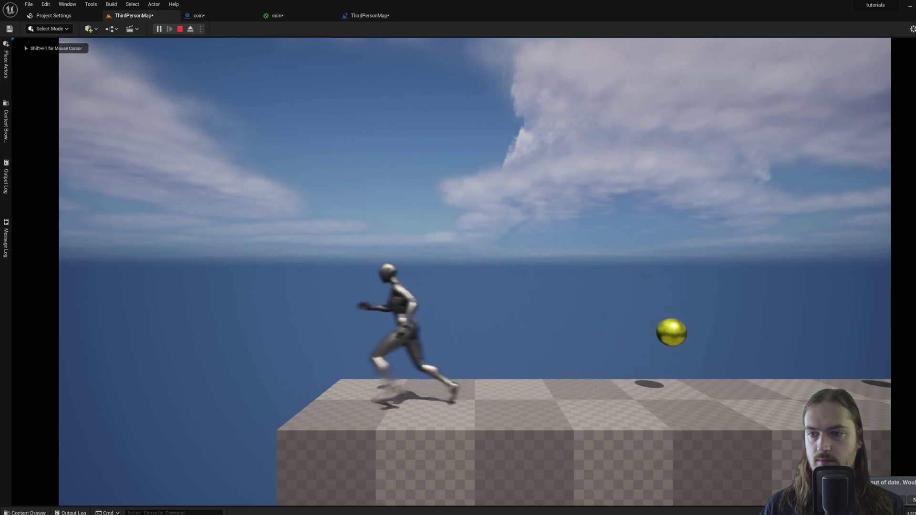
pyautogui.press('d')
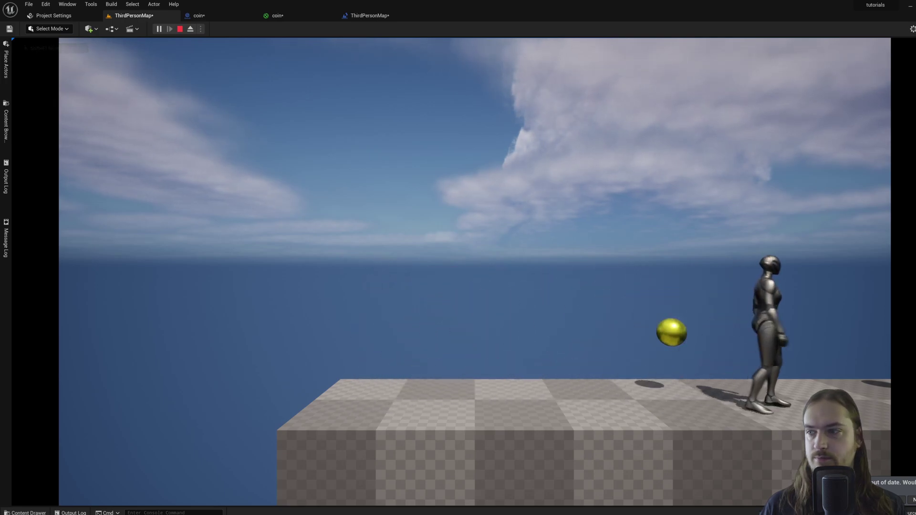
pyautogui.press('d')
pyautogui.press('a')
pyautogui.press('d')
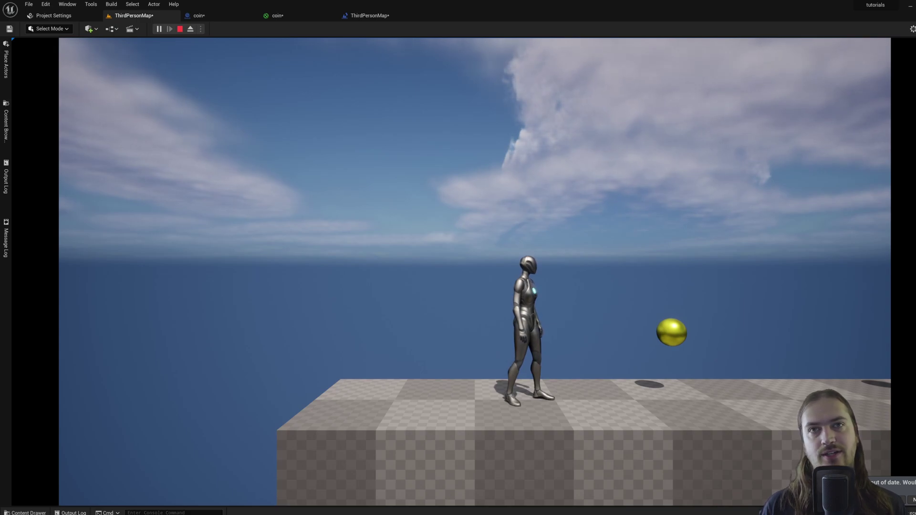